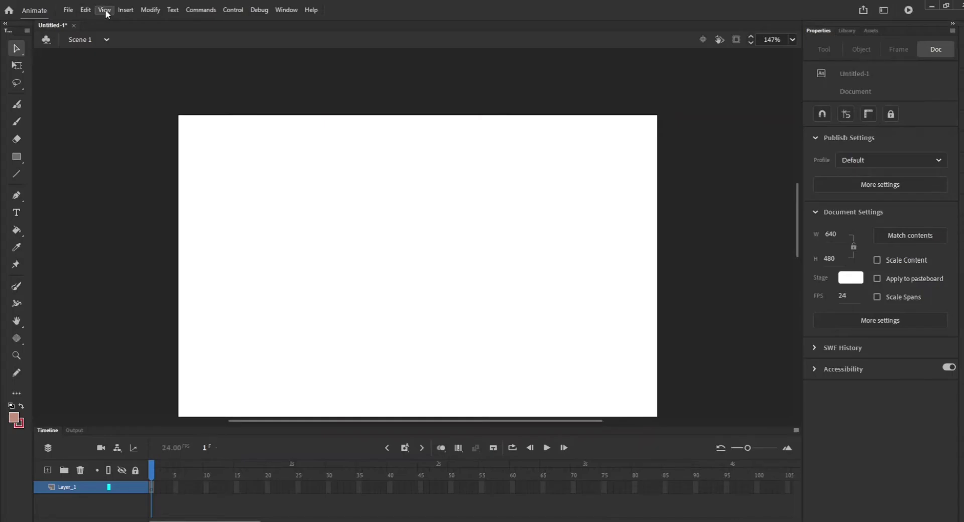
# Import main character.ai into the Library as a movie clip after reviewing its layer import options
pyautogui.click(86, 11)
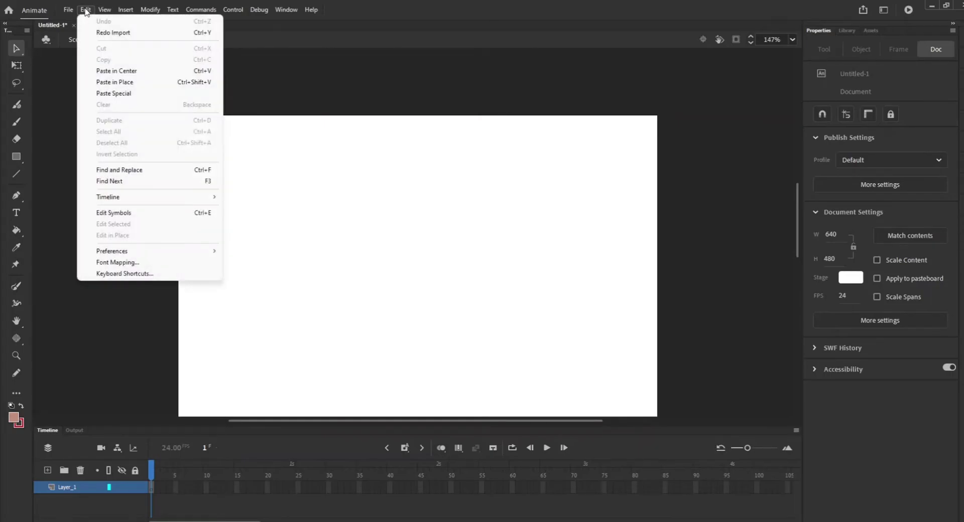
pyautogui.moveTo(102, 10)
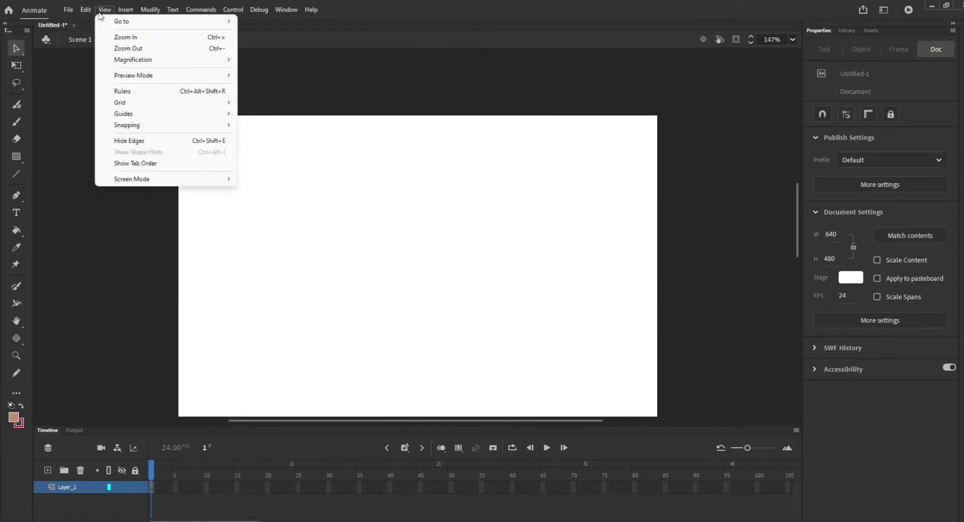
pyautogui.moveTo(67, 10)
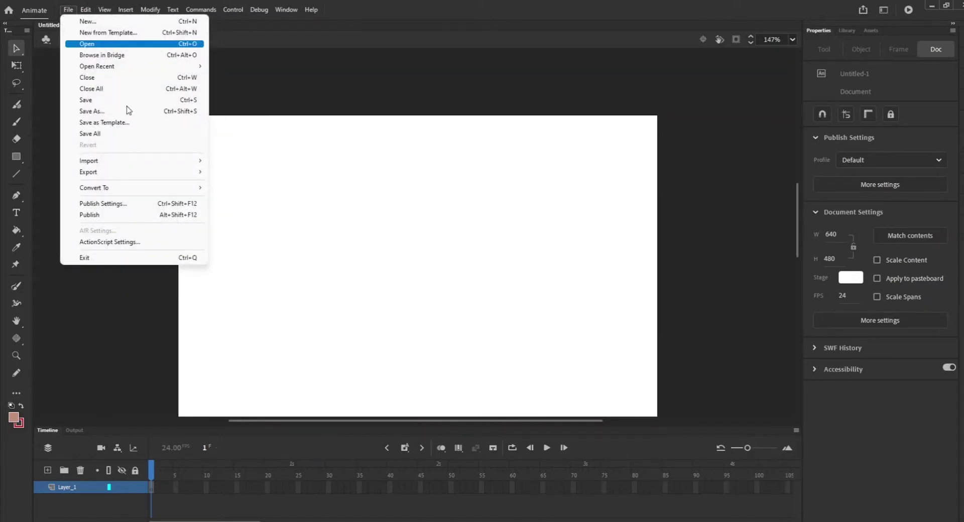
pyautogui.moveTo(162, 163)
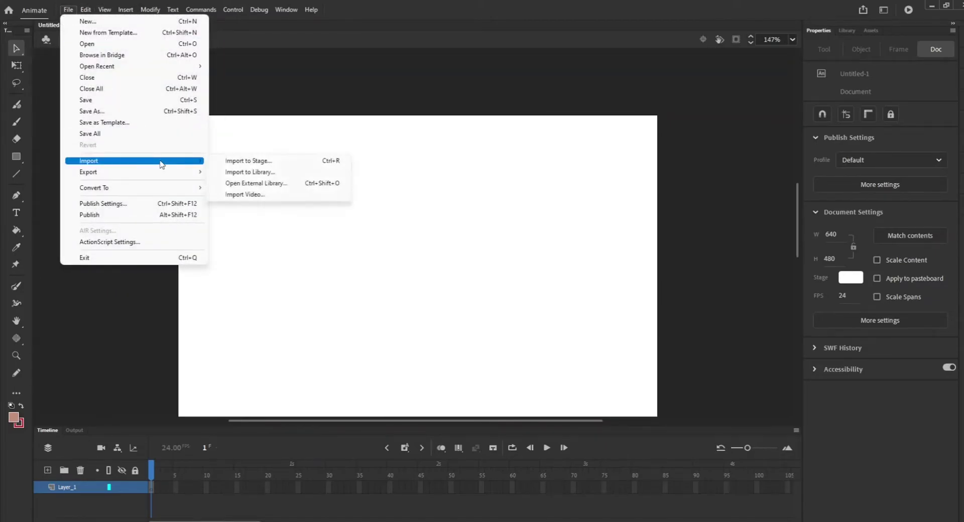
pyautogui.click(258, 173)
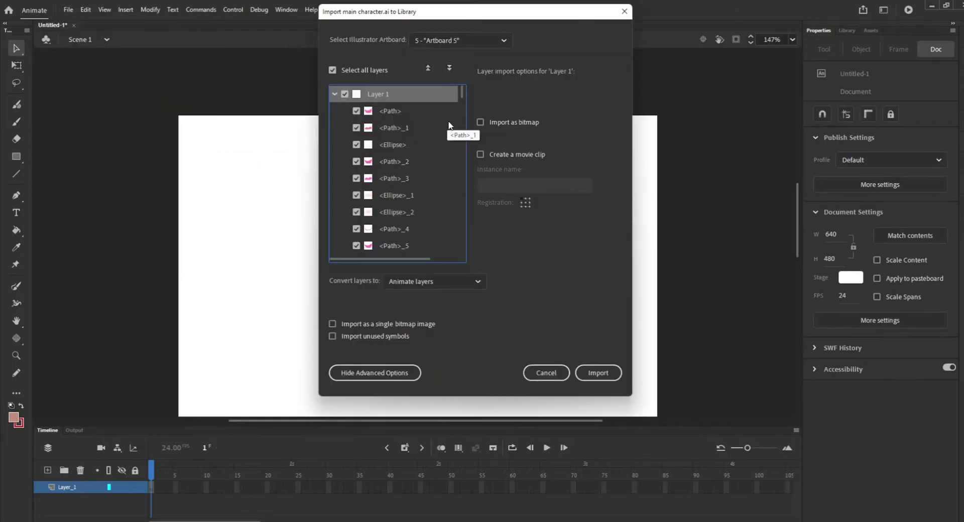
pyautogui.click(480, 155)
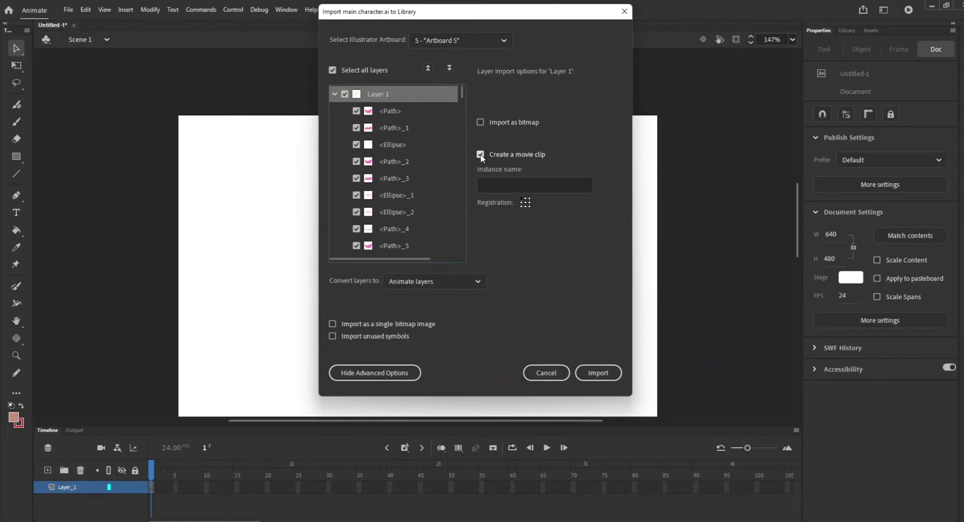
pyautogui.click(384, 113)
pyautogui.click(392, 145)
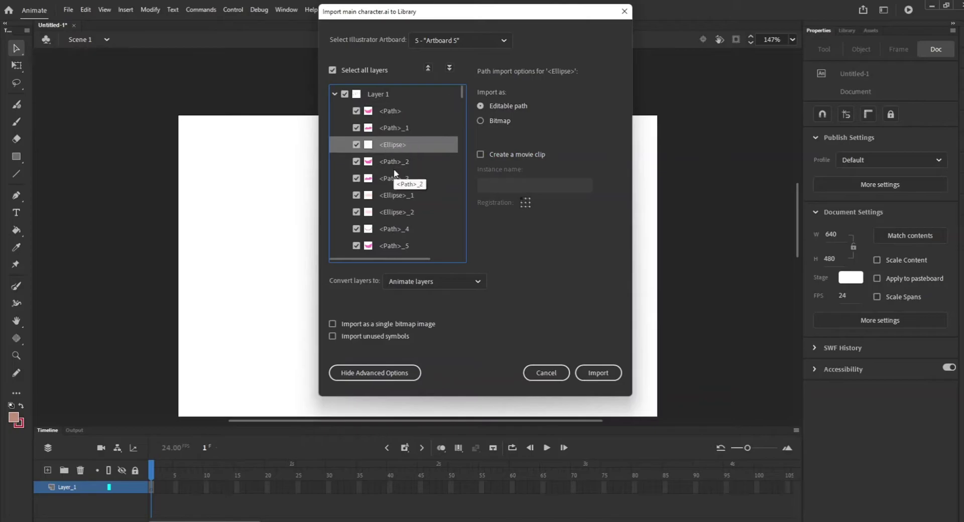
pyautogui.click(394, 168)
pyautogui.click(385, 112)
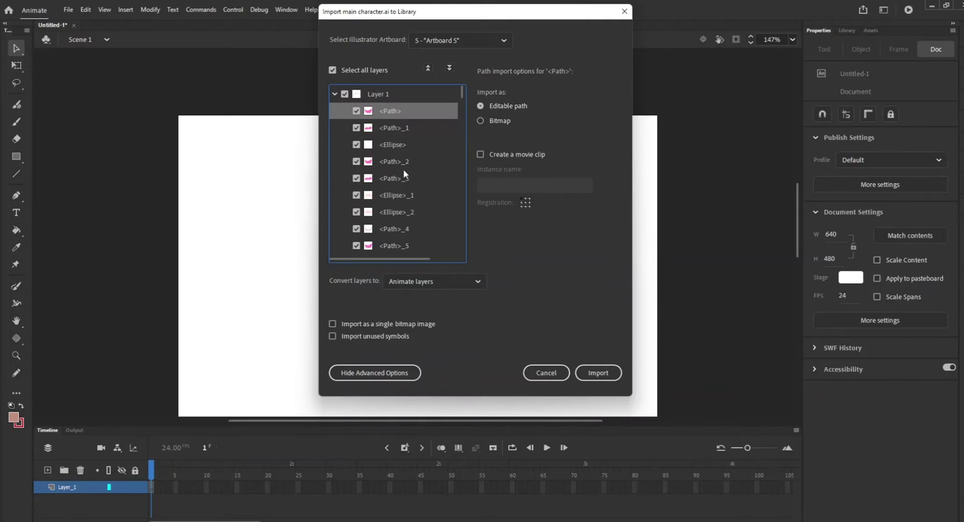
pyautogui.scroll(-6, 418, 210)
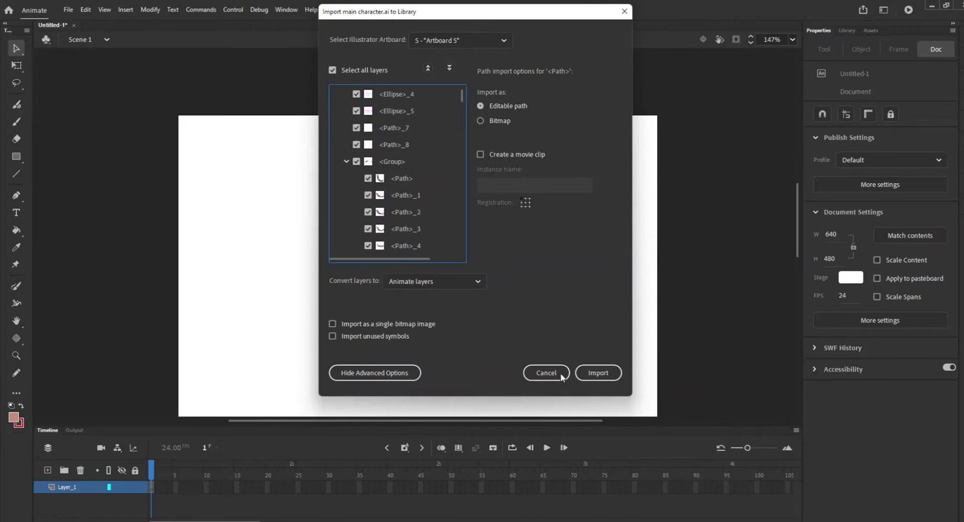
pyautogui.click(599, 377)
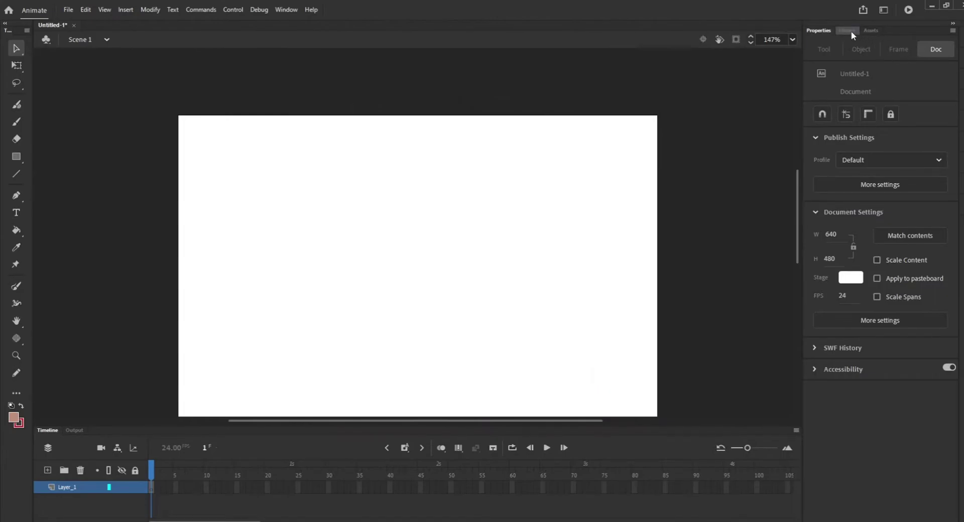
# Drag the main character.ai symbol from the Library onto the stage and zoom to Show All
pyautogui.click(851, 31)
pyautogui.click(863, 170)
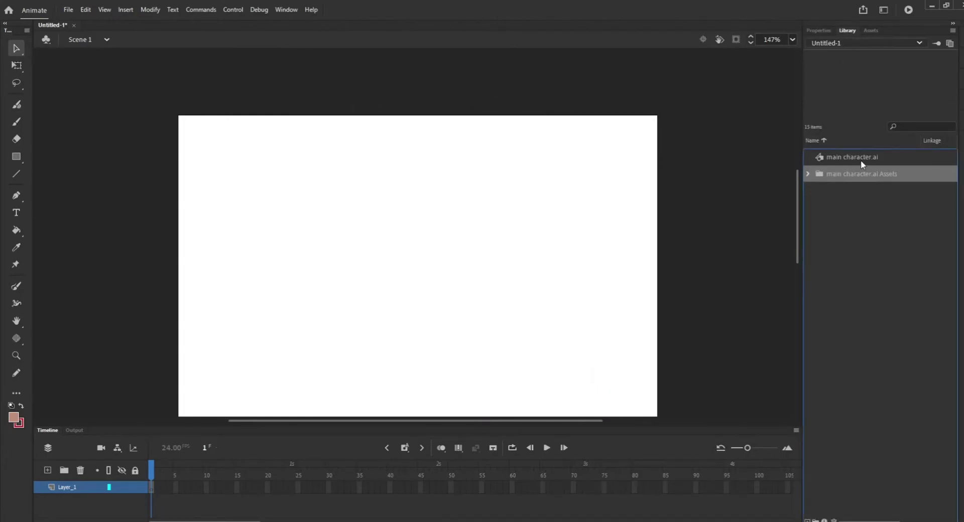
pyautogui.click(861, 161)
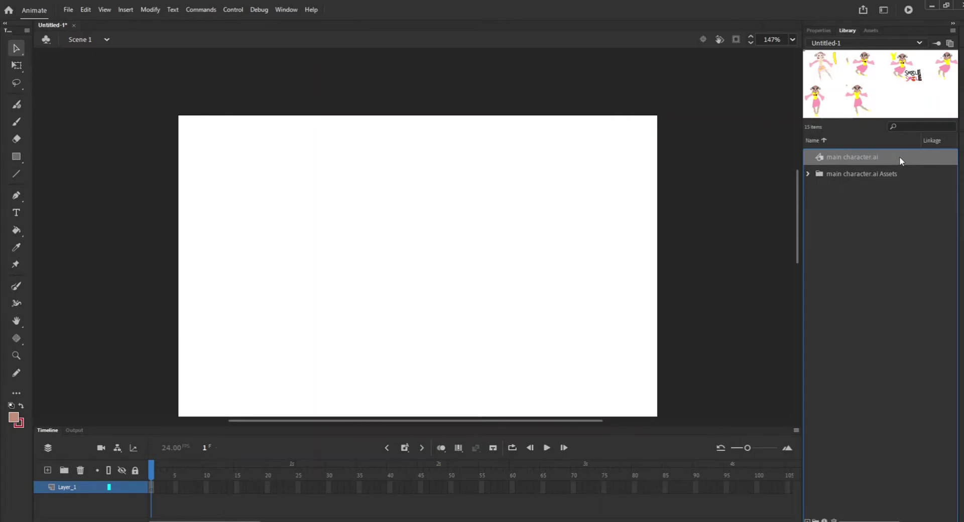
pyautogui.moveTo(899, 160); pyautogui.dragTo(379, 182)
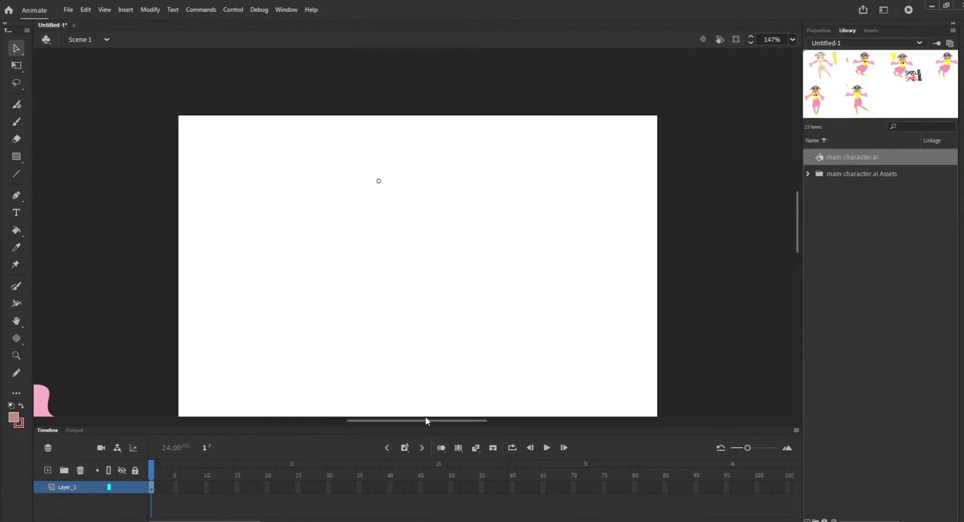
pyautogui.moveTo(426, 420); pyautogui.dragTo(334, 420)
pyautogui.scroll(-5, 327, 300)
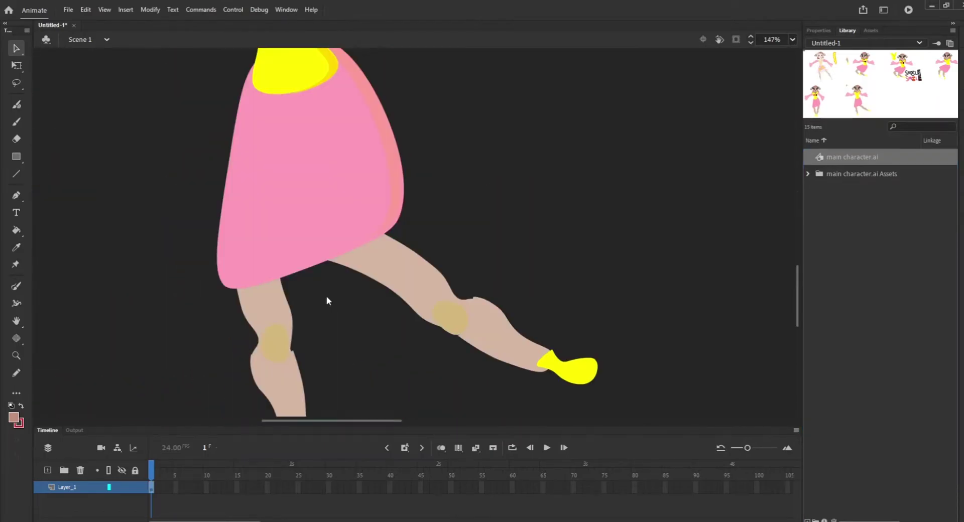
pyautogui.scroll(10, 328, 296)
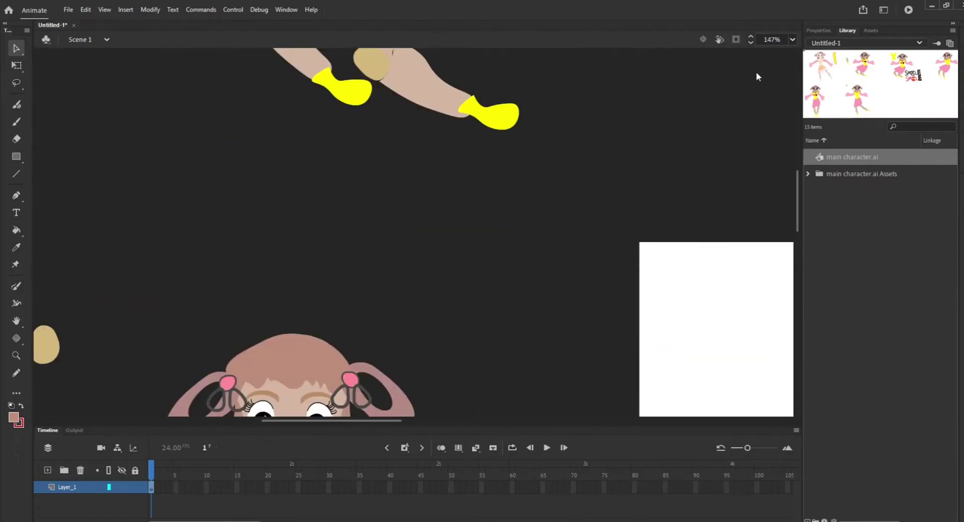
pyautogui.click(791, 39)
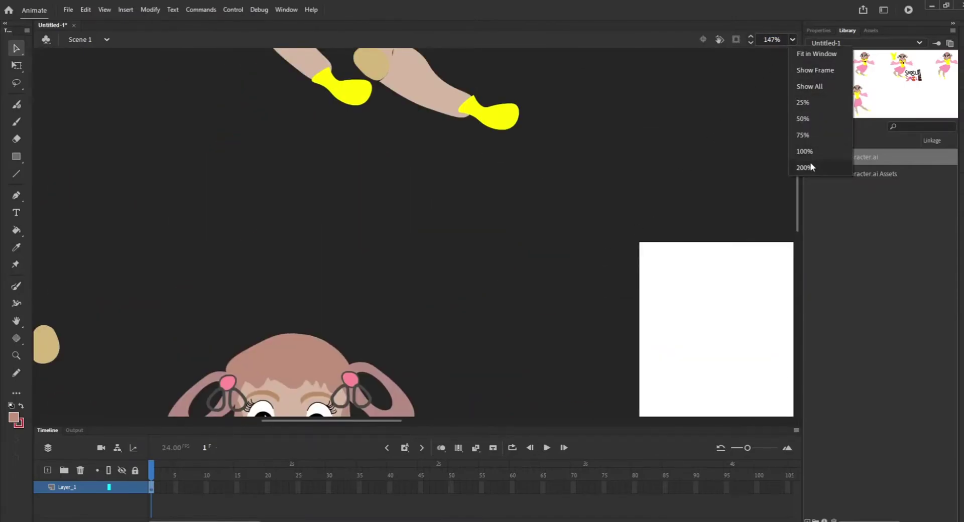
pyautogui.click(813, 87)
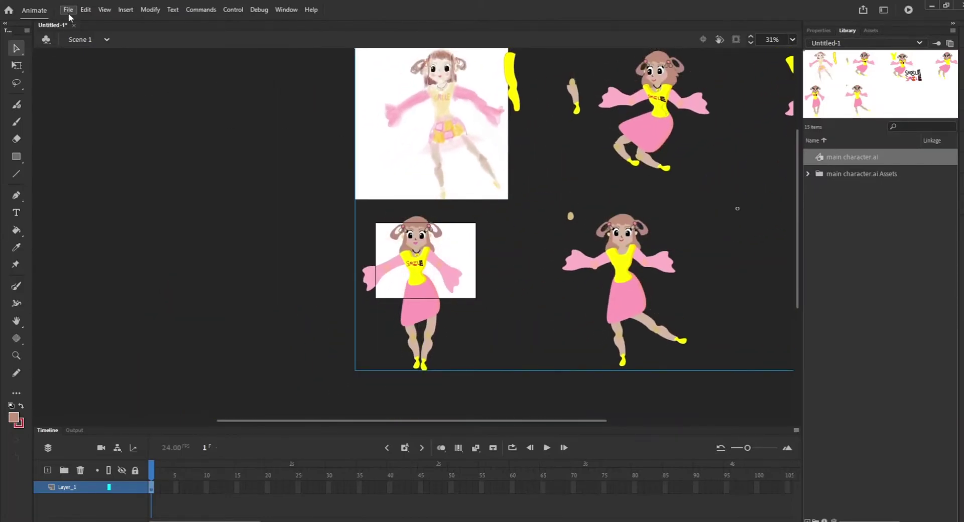
# Break the main character.ai symbol apart with Modify > Break Apart
pyautogui.click(68, 9)
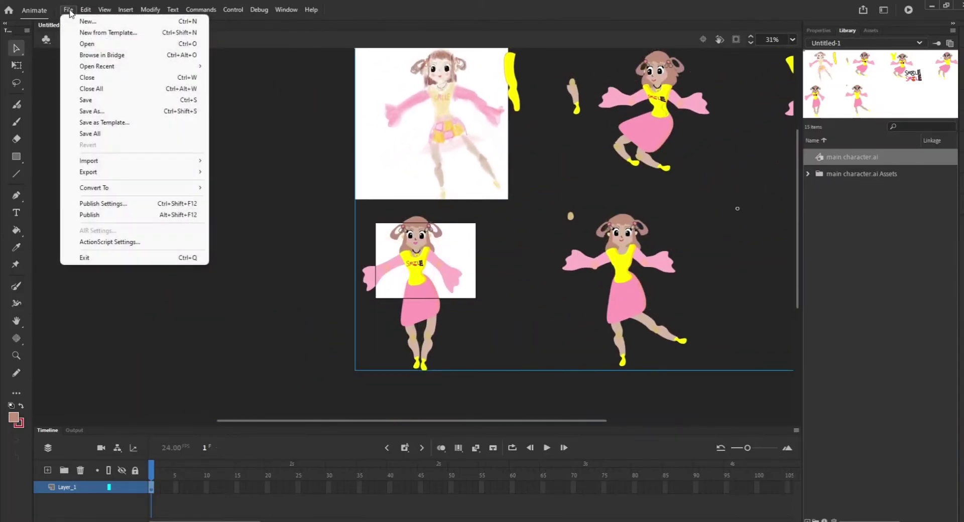
pyautogui.moveTo(102, 11)
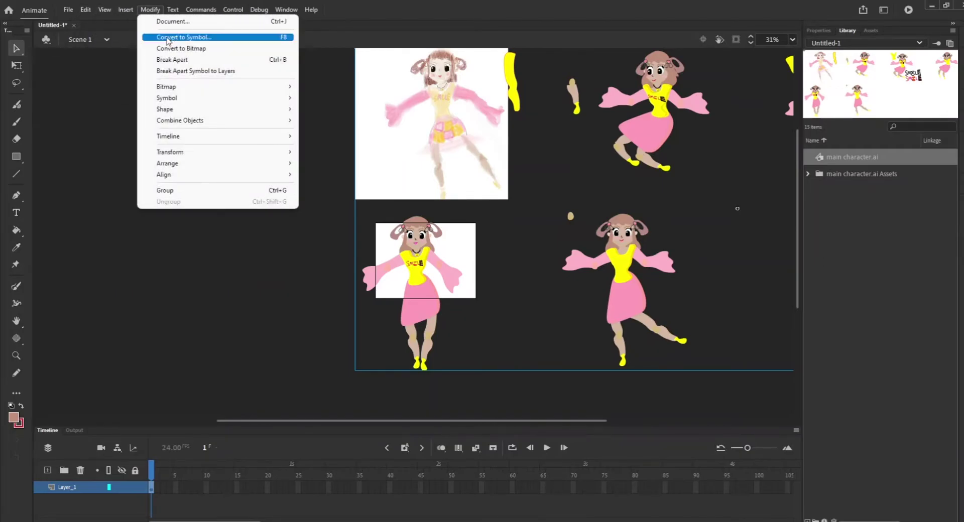
pyautogui.click(197, 60)
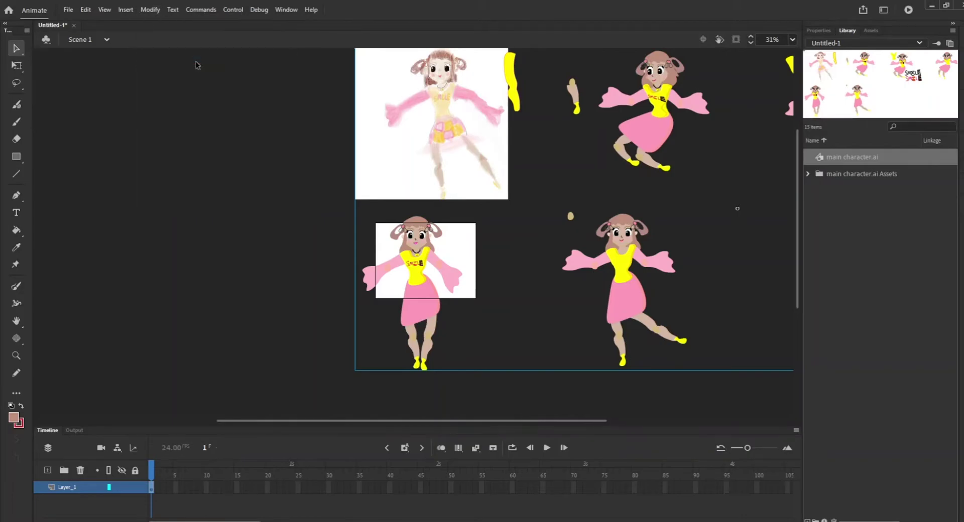
# Enter the character group and marquee-select all of its body-part pieces
pyautogui.doubleClick(419, 266)
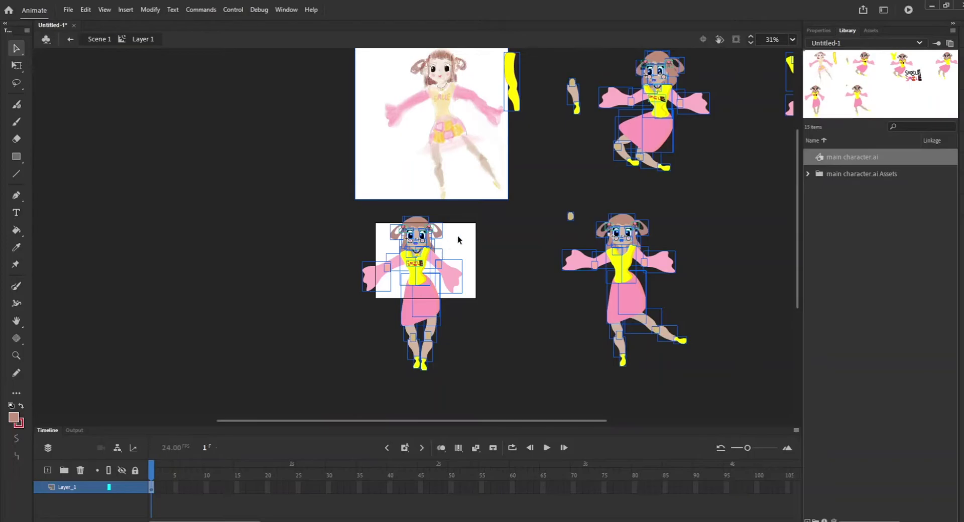
pyautogui.click(343, 237)
pyautogui.scroll(5, 562, 178)
pyautogui.scroll(2, 562, 188)
pyautogui.scroll(-4, 560, 206)
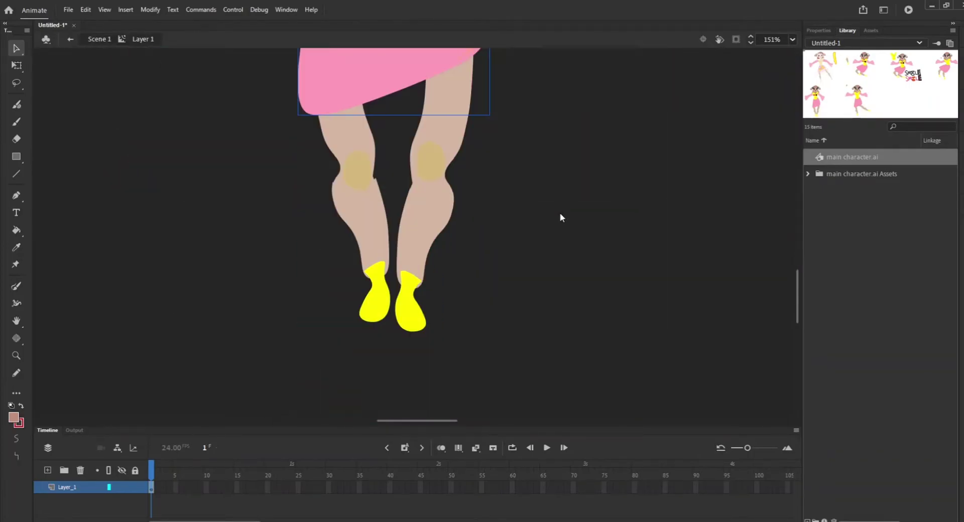
pyautogui.scroll(5, 477, 165)
pyautogui.click(377, 284)
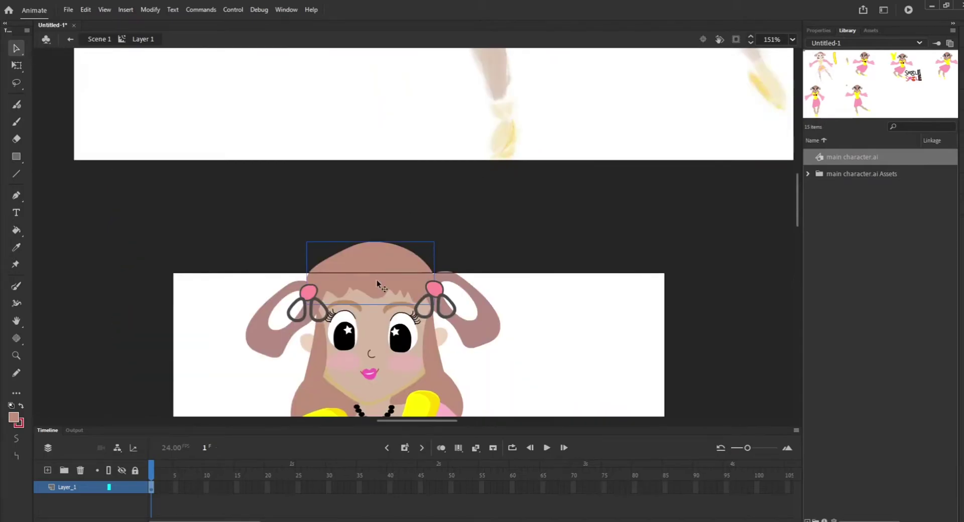
pyautogui.scroll(-3, 332, 339)
pyautogui.moveTo(482, 357); pyautogui.dragTo(304, 84)
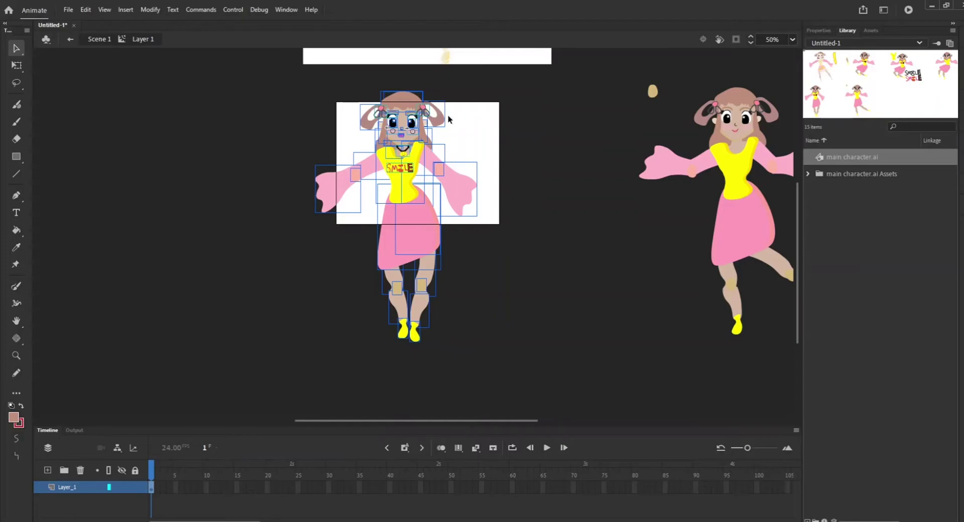
# Copy the selected character parts from the Edit menu
pyautogui.click(68, 11)
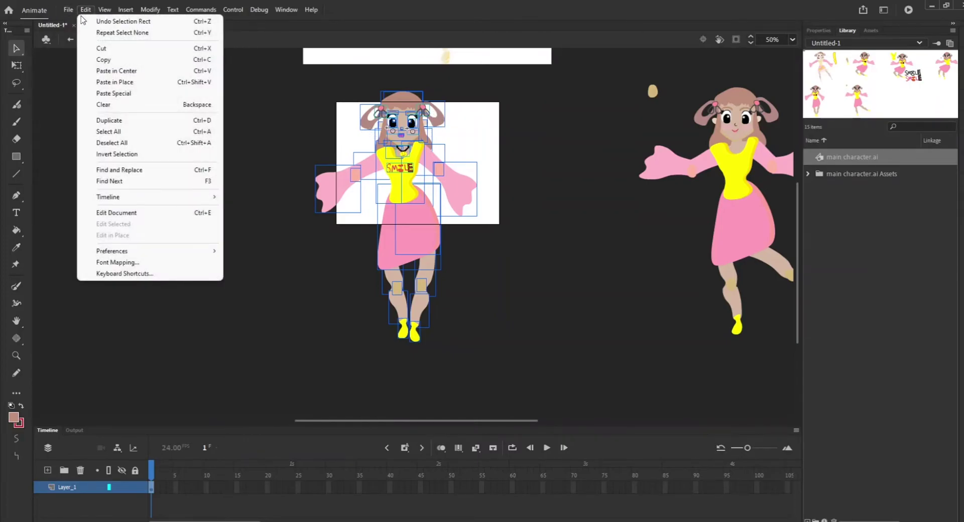
pyautogui.click(107, 60)
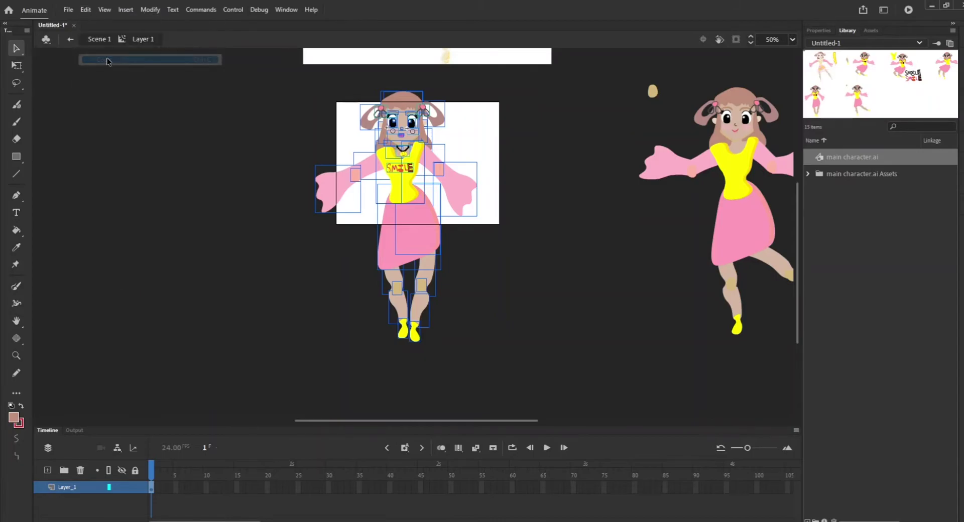
pyautogui.scroll(-1, 667, 376)
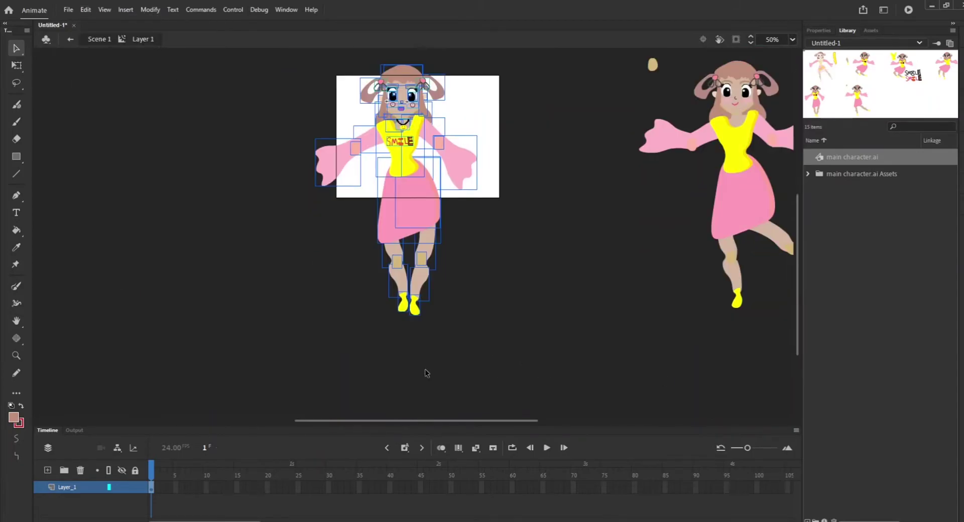
pyautogui.moveTo(470, 421); pyautogui.dragTo(523, 422)
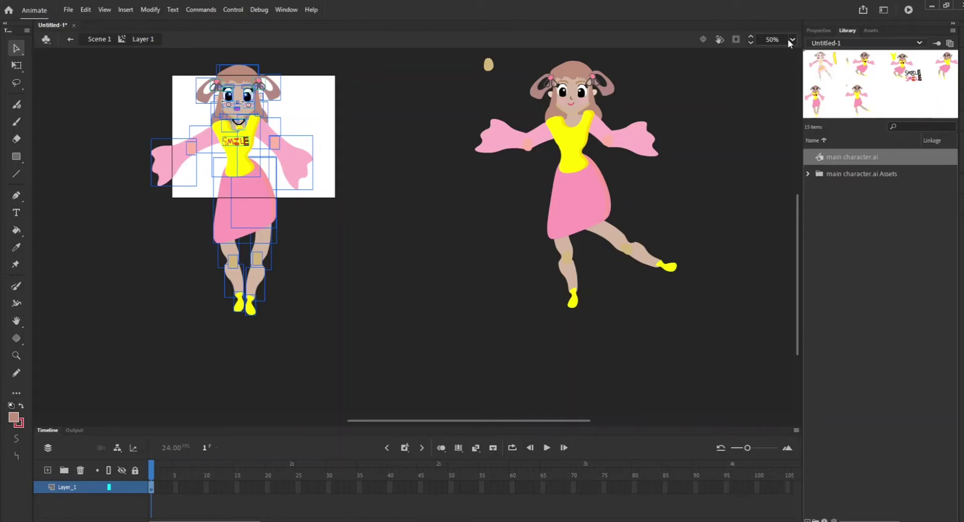
# Zoom out, select everything on the stage and delete it
pyautogui.hotkey('ctrl', '-')
pyautogui.click(85, 10)
pyautogui.click(147, 131)
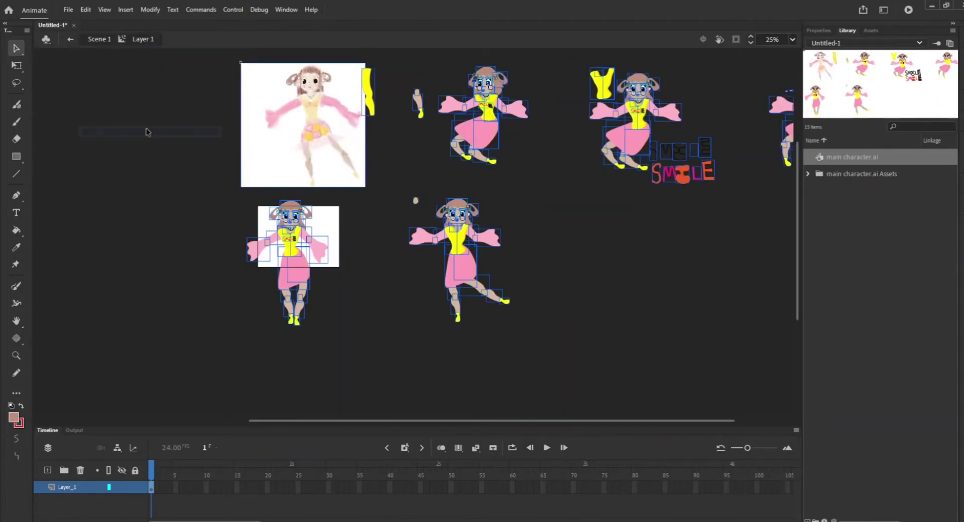
pyautogui.press('Delete')
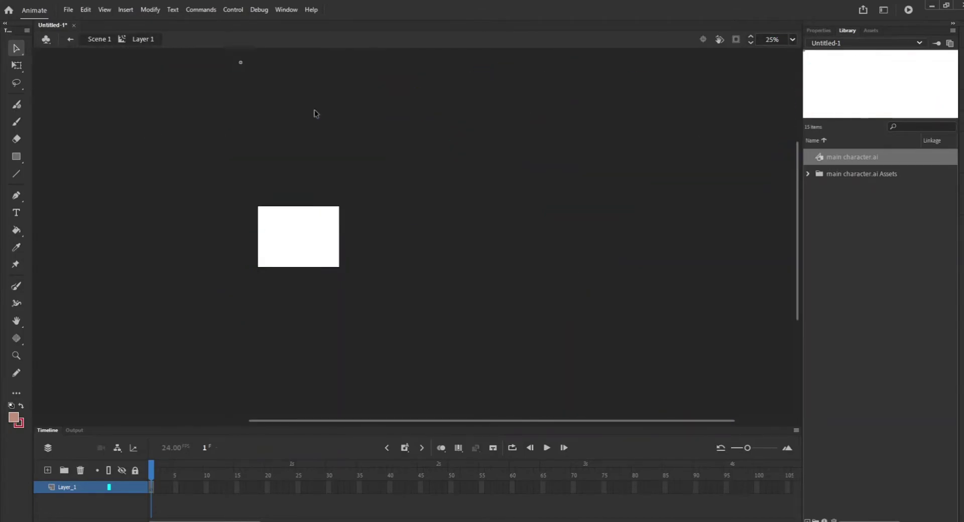
pyautogui.click(793, 40)
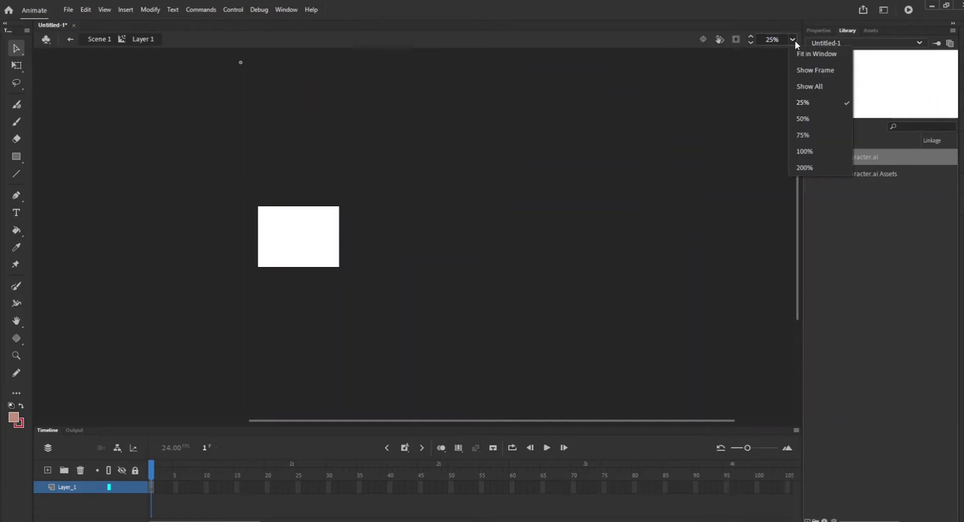
# Zoom to Show Frame and paste the copied character in the centre of the stage
pyautogui.click(813, 75)
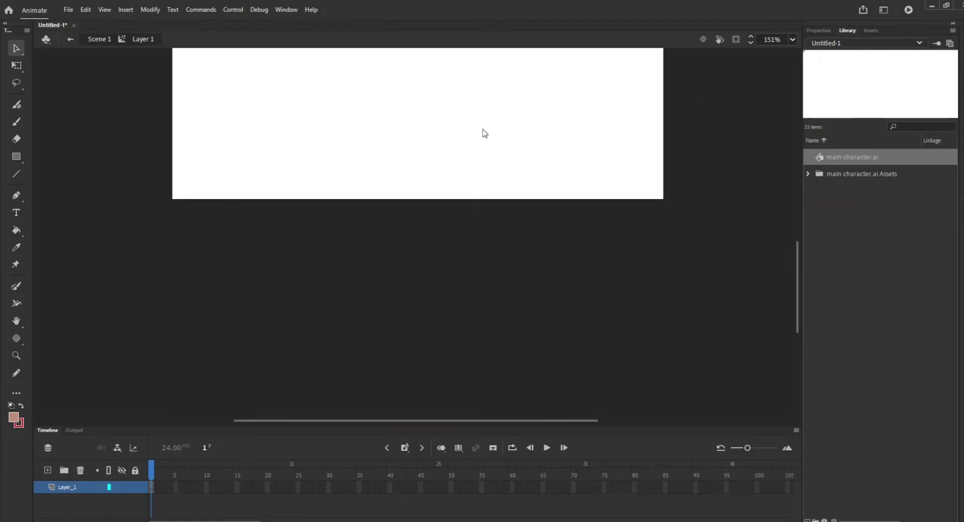
pyautogui.rightClick(349, 151)
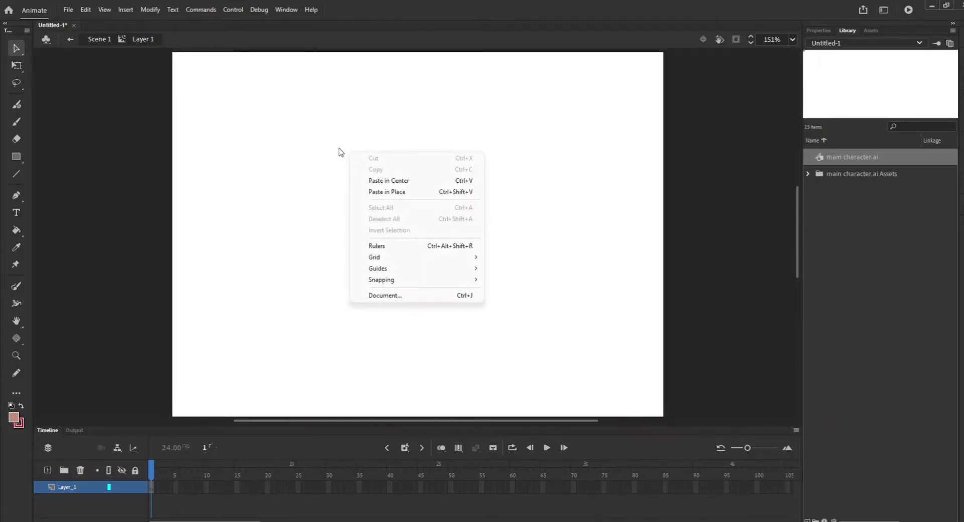
pyautogui.click(408, 180)
pyautogui.scroll(5, 449, 104)
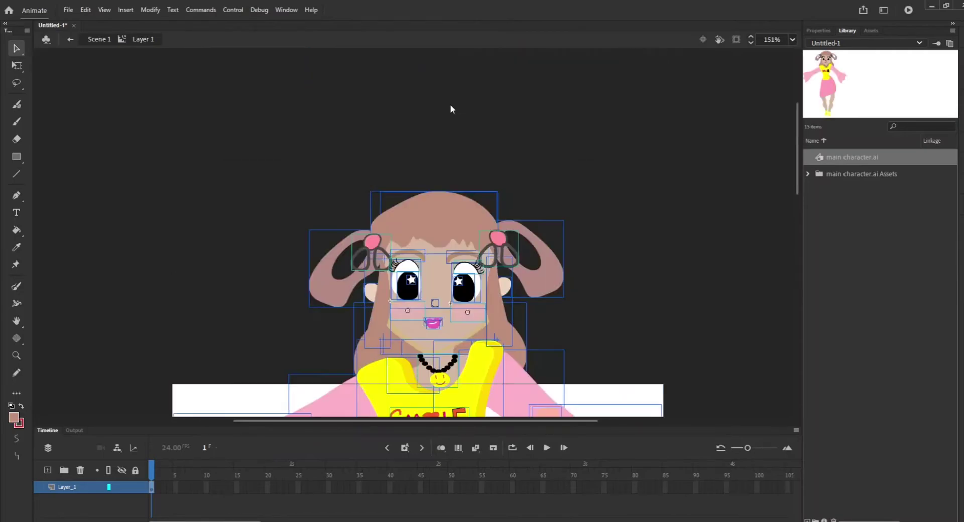
pyautogui.scroll(-3, 451, 104)
pyautogui.scroll(5, 450, 105)
pyautogui.scroll(-3, 331, 114)
pyautogui.scroll(5, 276, 117)
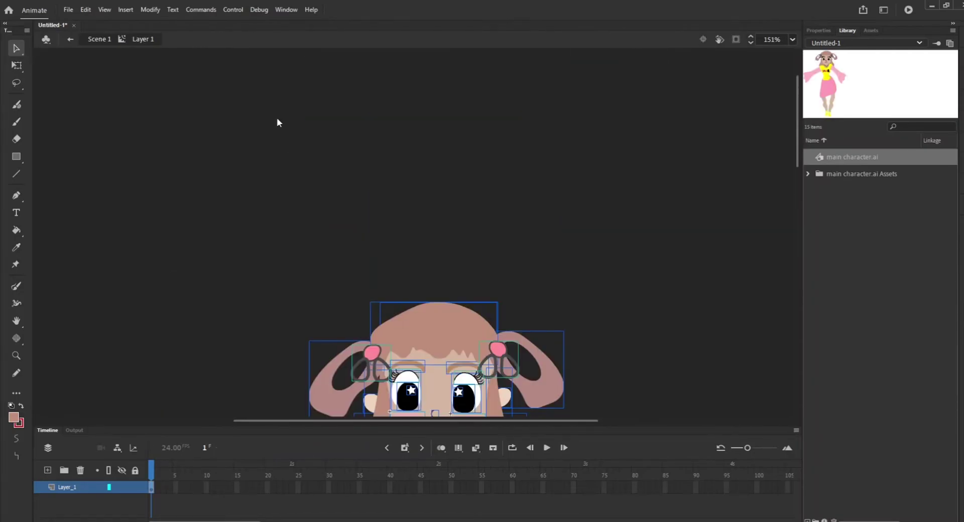
pyautogui.scroll(-3, 264, 116)
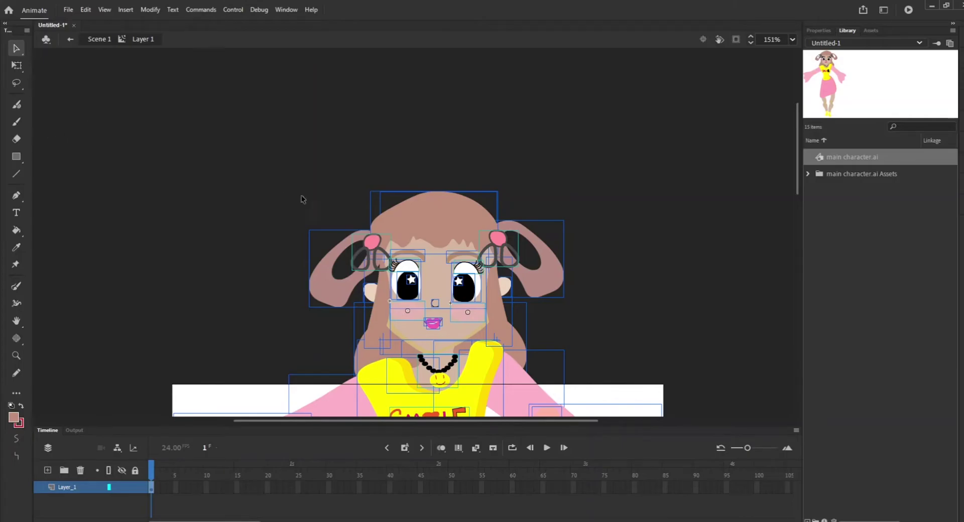
pyautogui.scroll(-5, 563, 238)
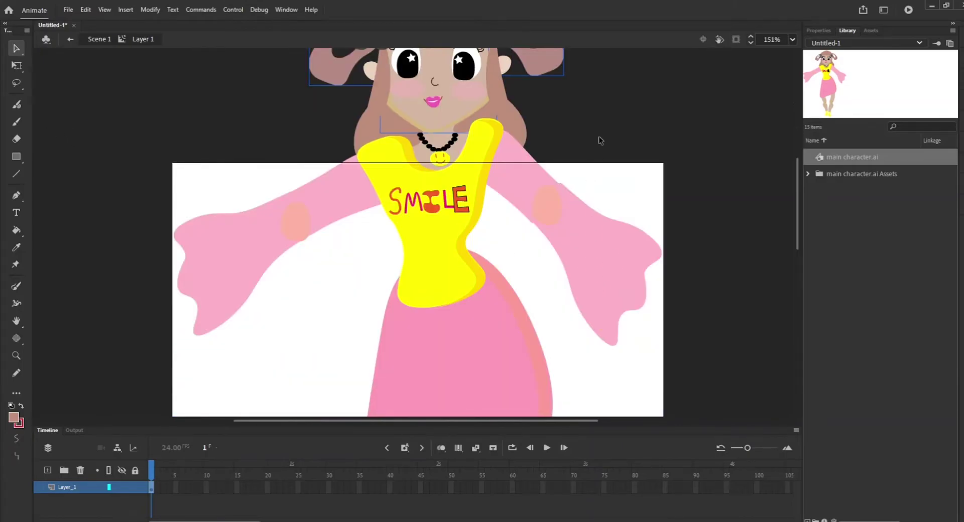
# Zoom to 25% and marquee-select all of the pasted character's parts
pyautogui.click(742, 82)
pyautogui.click(792, 40)
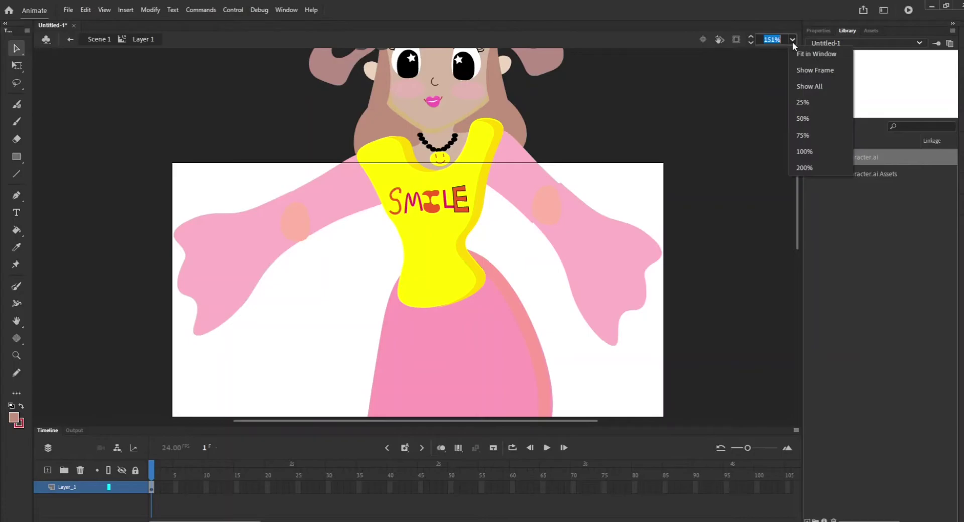
pyautogui.click(812, 103)
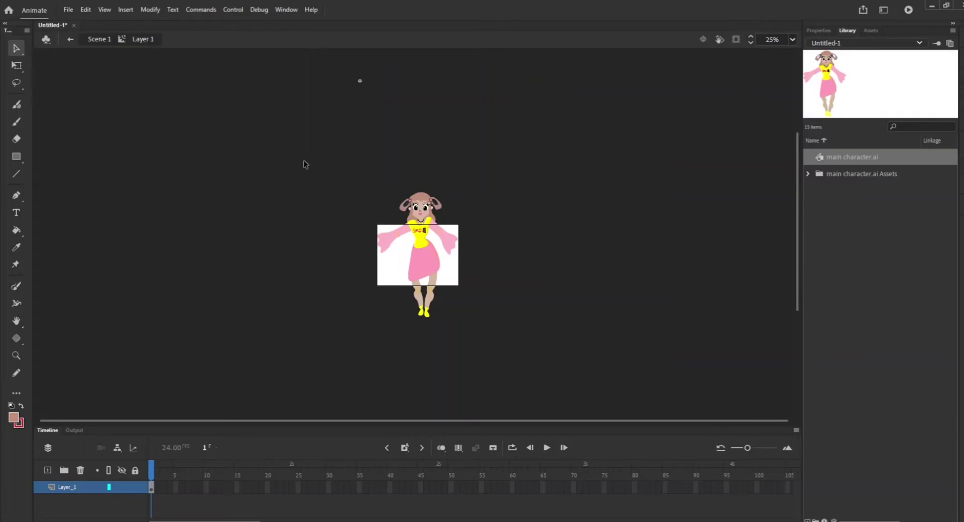
pyautogui.moveTo(304, 161); pyautogui.dragTo(535, 338)
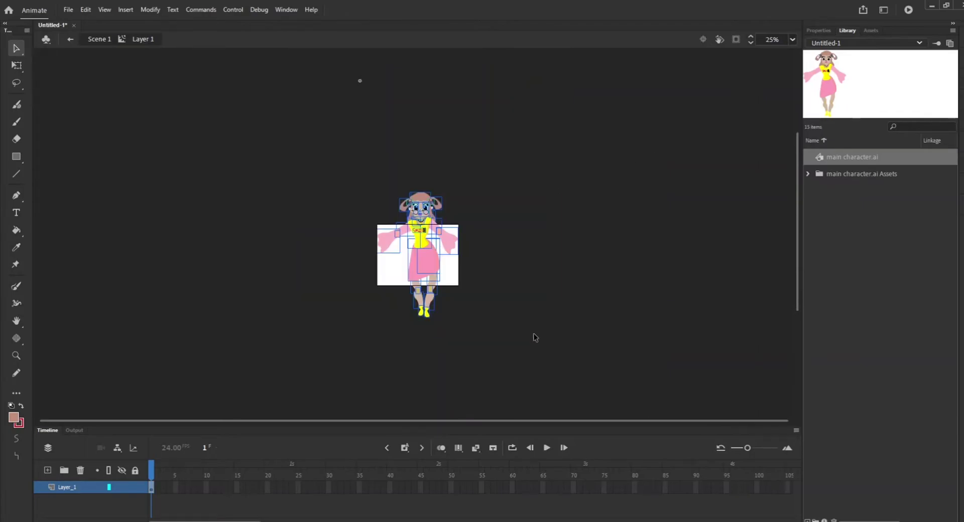
# Scale the girl proportionally to 355 × 547.95 and move her onto the white stage
pyautogui.click(821, 31)
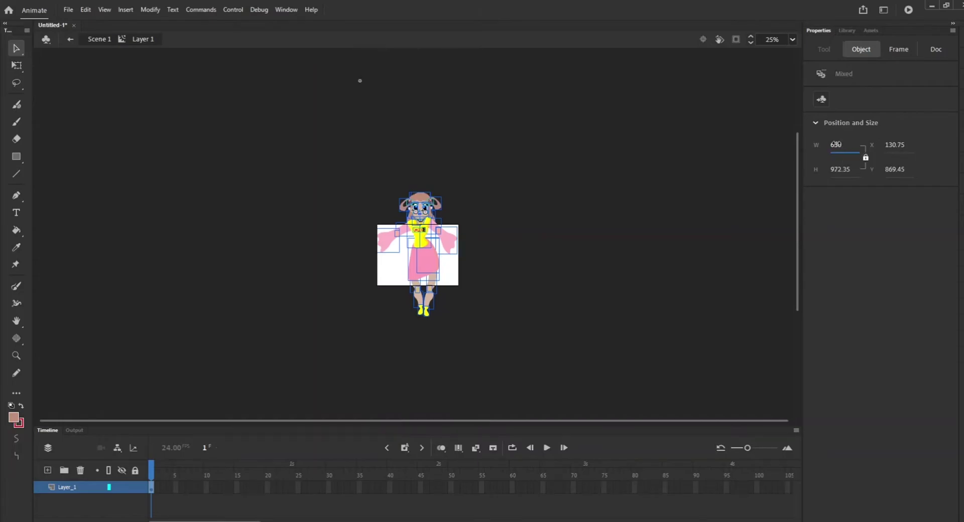
pyautogui.click(865, 157)
pyautogui.moveTo(837, 145); pyautogui.dragTo(703, 149)
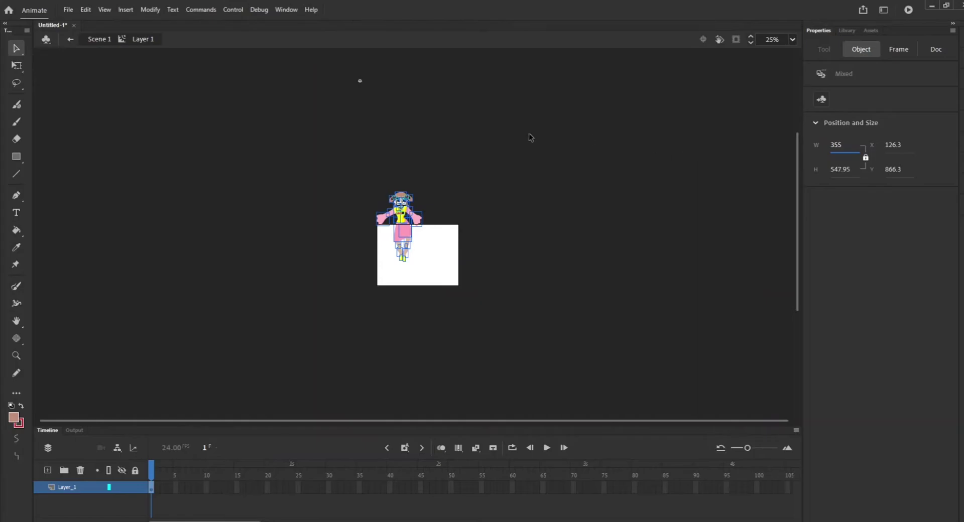
pyautogui.moveTo(403, 206); pyautogui.dragTo(415, 238)
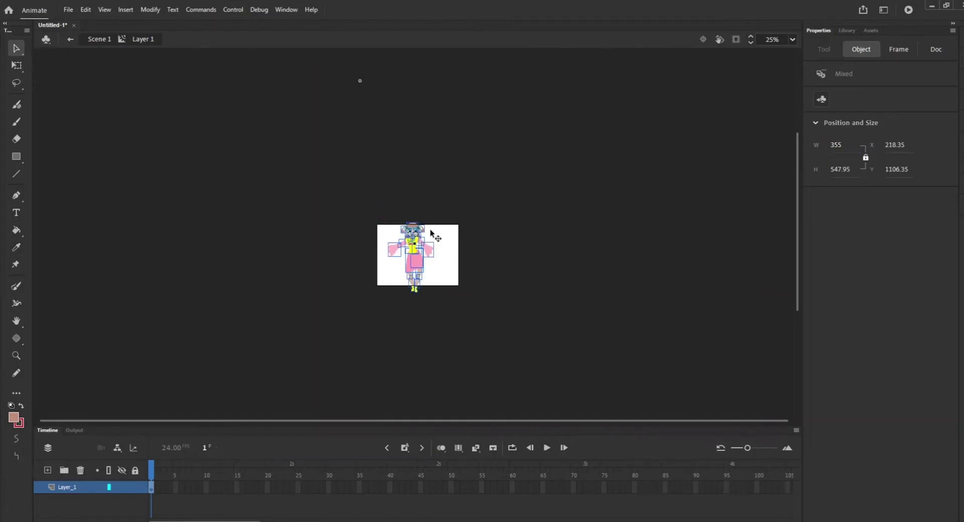
pyautogui.click(502, 229)
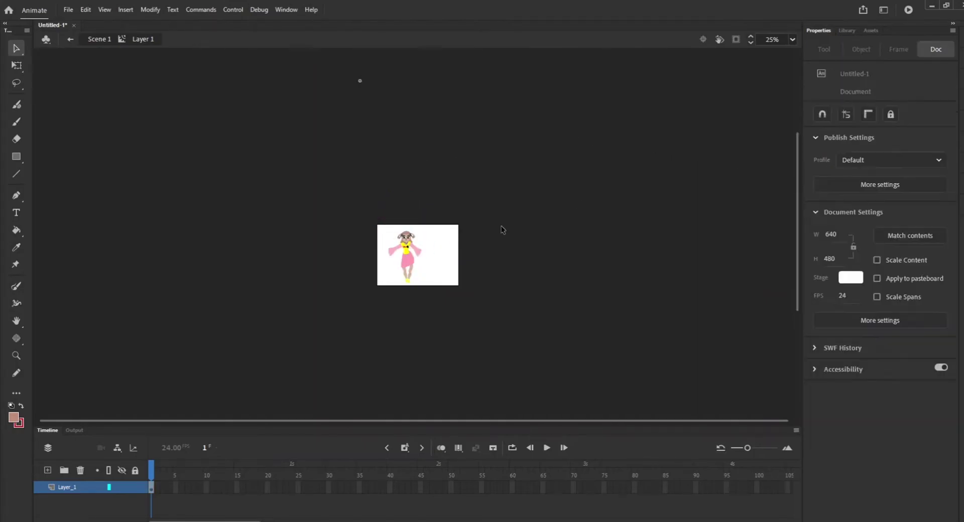
pyautogui.click(792, 40)
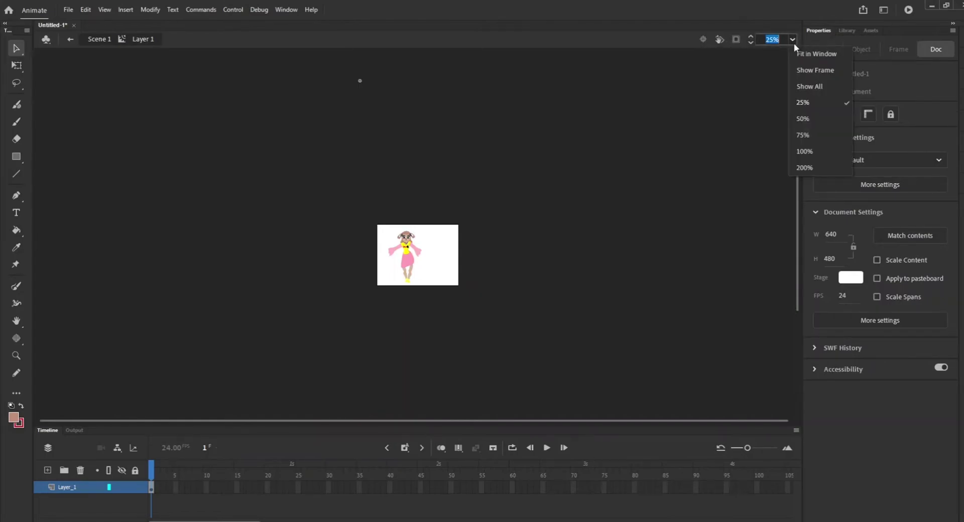
# Zoom to Show Frame, add a layer named Background and drag it below Layer_1
pyautogui.click(811, 70)
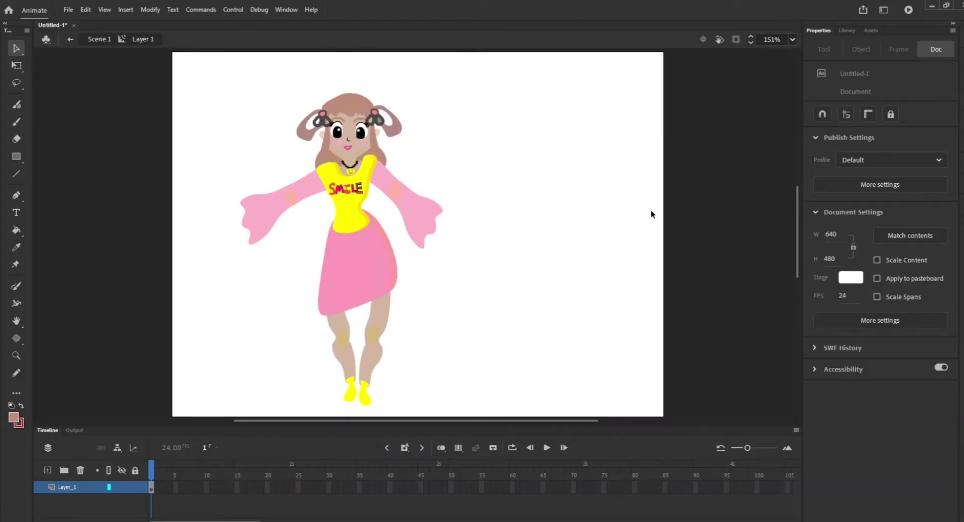
pyautogui.scroll(3, 642, 236)
pyautogui.scroll(-6, 643, 236)
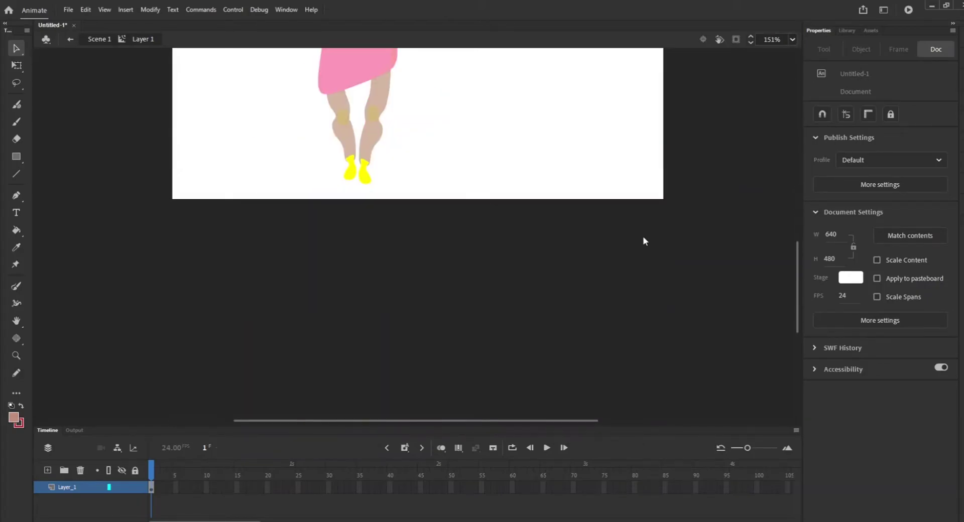
pyautogui.scroll(3, 644, 239)
pyautogui.scroll(-3, 644, 241)
pyautogui.scroll(3, 643, 241)
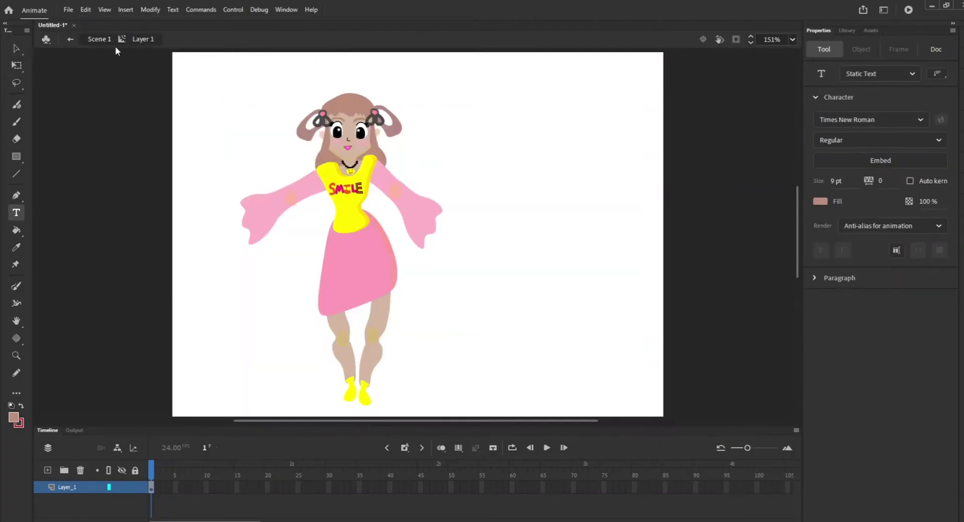
pyautogui.click(49, 470)
pyautogui.doubleClick(70, 487)
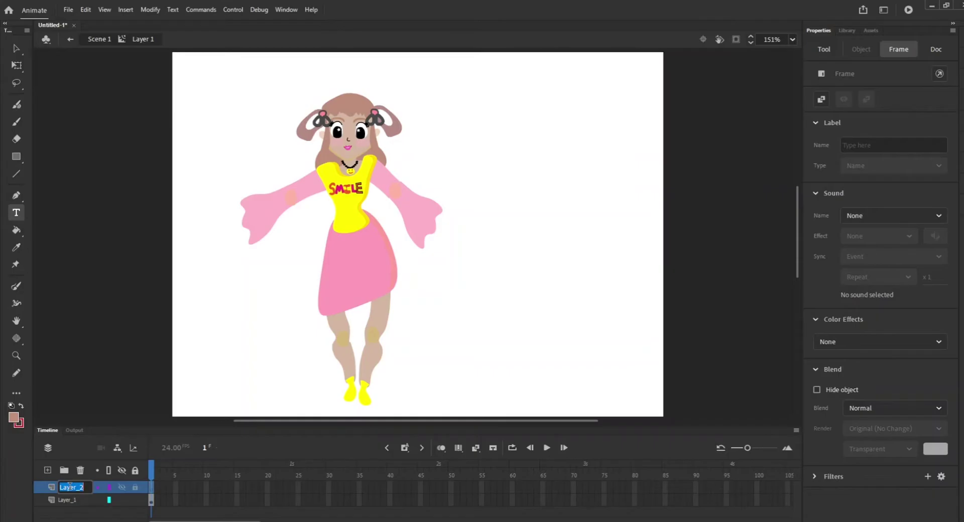
pyautogui.write('Background')
pyautogui.press('Return')
pyautogui.click(81, 497)
pyautogui.moveTo(80, 489); pyautogui.dragTo(70, 514)
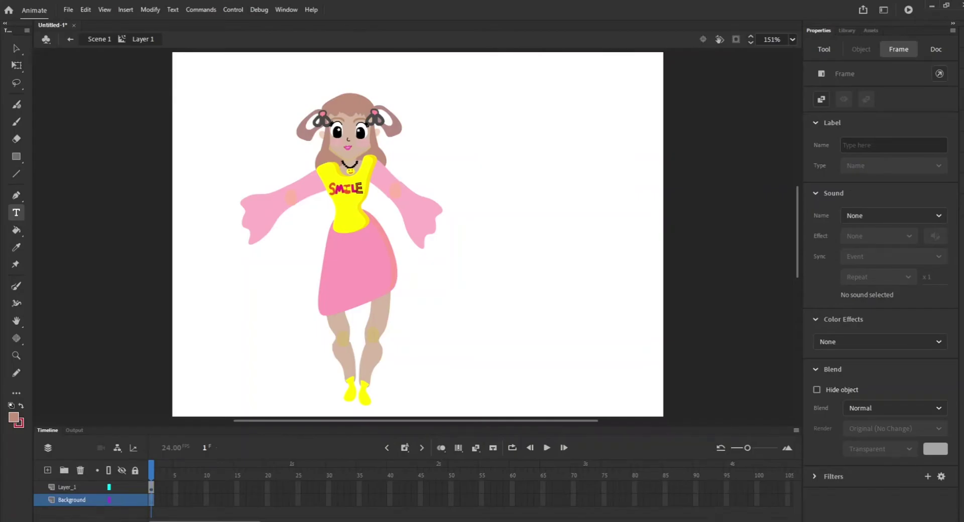
# Paste the 500 × 333 boardwalk photo in the stage centre and select it
pyautogui.rightClick(582, 204)
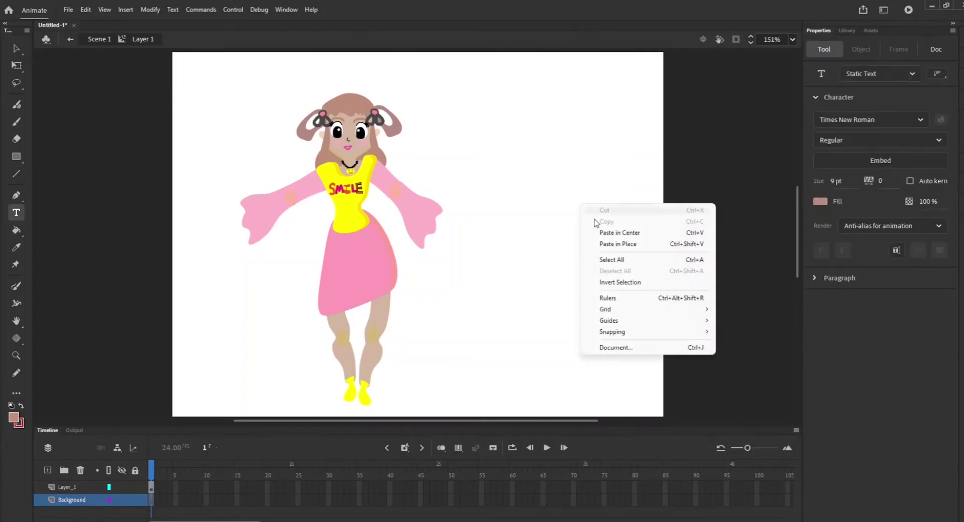
pyautogui.click(616, 233)
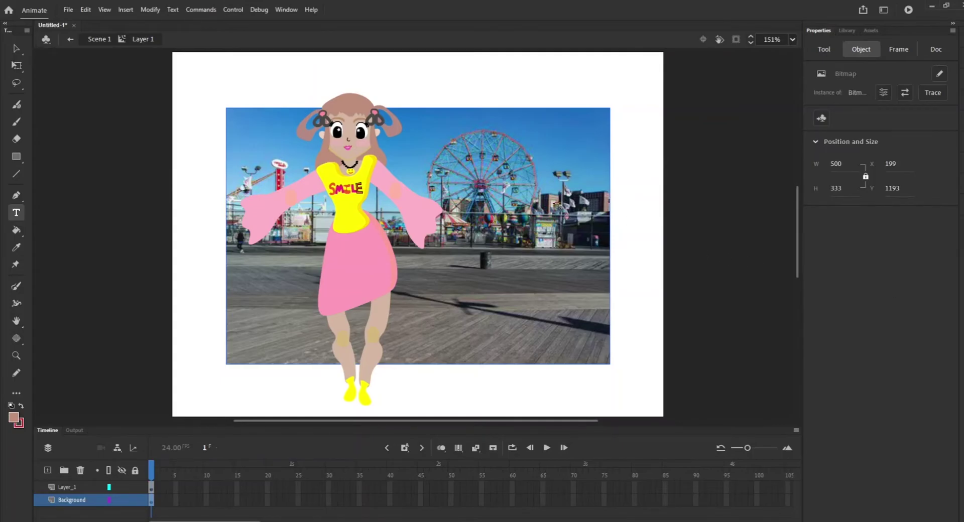
pyautogui.press('Escape')
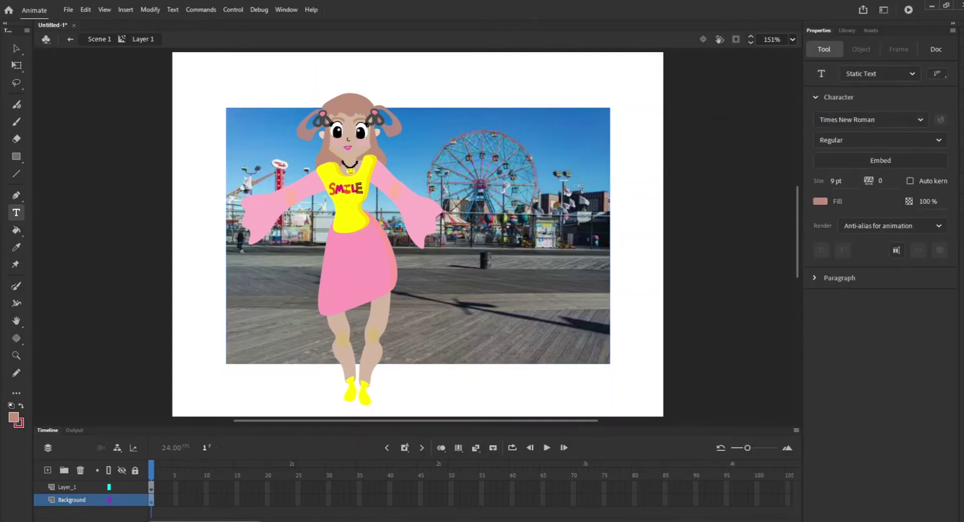
pyautogui.click(16, 48)
pyautogui.click(433, 178)
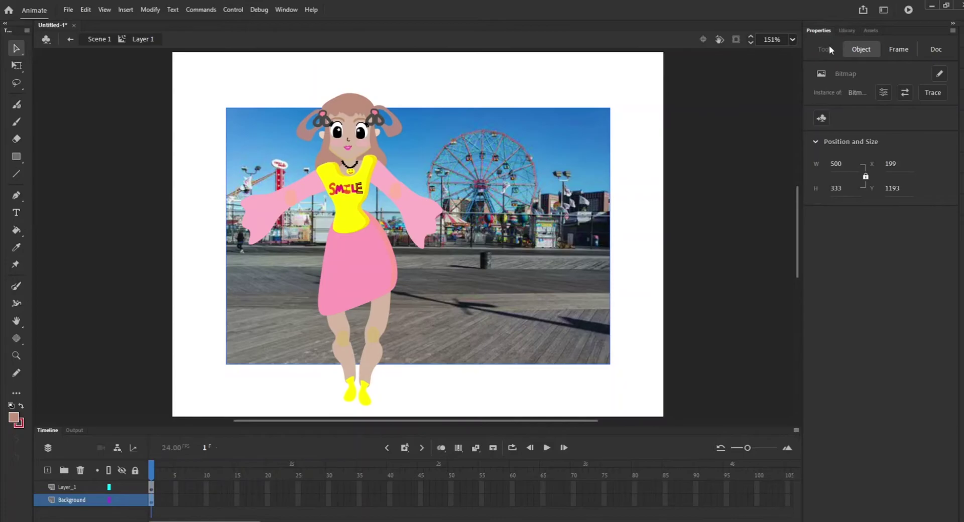
# Convert the boardwalk photo into a Graphic symbol, Symbol 1
pyautogui.click(821, 119)
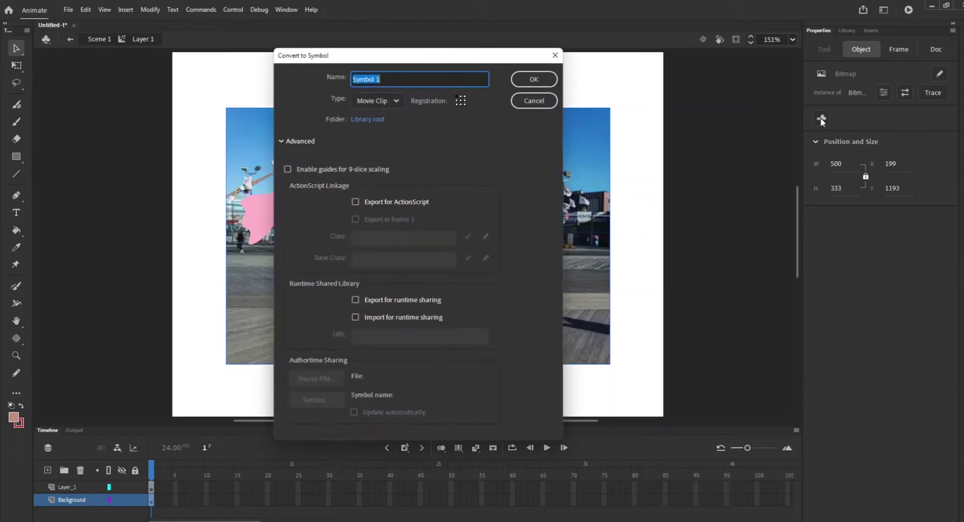
pyautogui.click(394, 101)
pyautogui.click(380, 150)
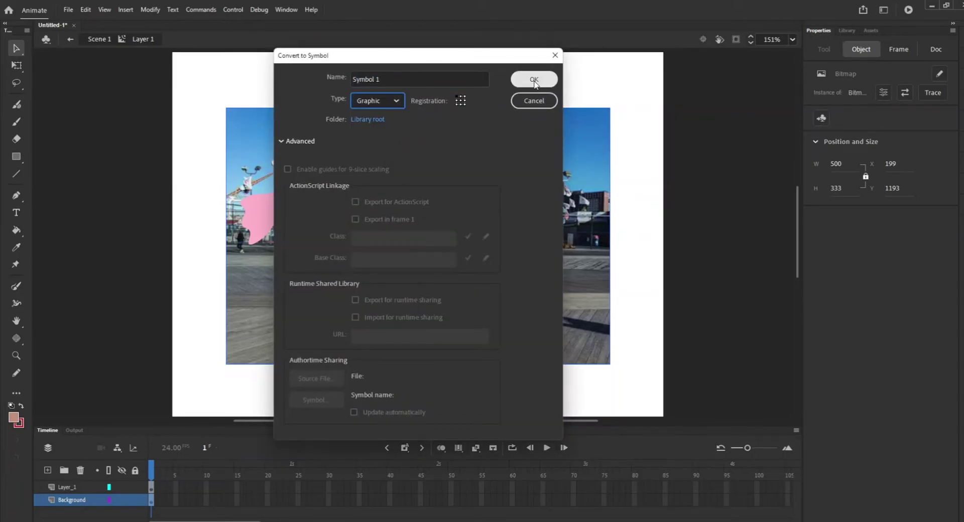
pyautogui.click(533, 82)
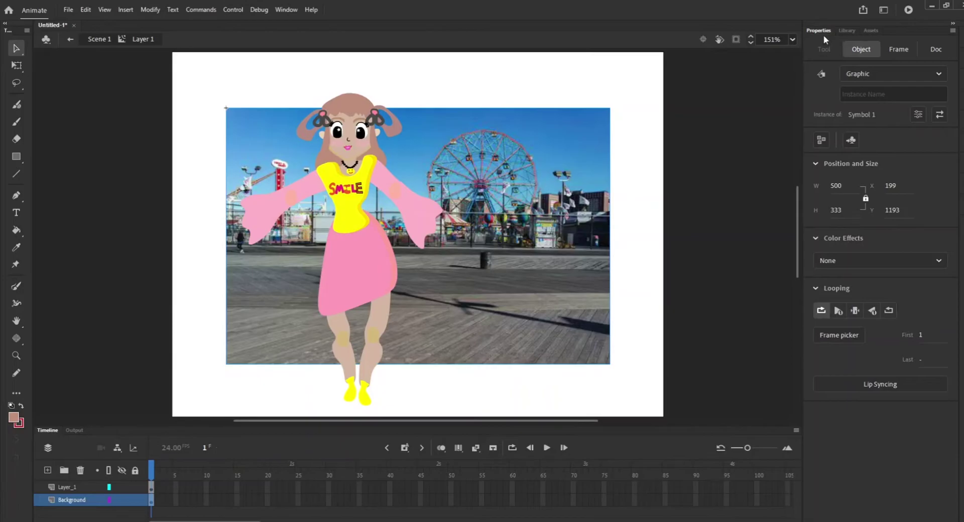
# Enlarge Symbol 1 to 819 × 545.4, position it over the stage, and clip content outside the stage
pyautogui.moveTo(836, 186); pyautogui.dragTo(886, 186)
pyautogui.moveTo(604, 221); pyautogui.dragTo(548, 197)
pyautogui.moveTo(836, 185); pyautogui.dragTo(911, 199)
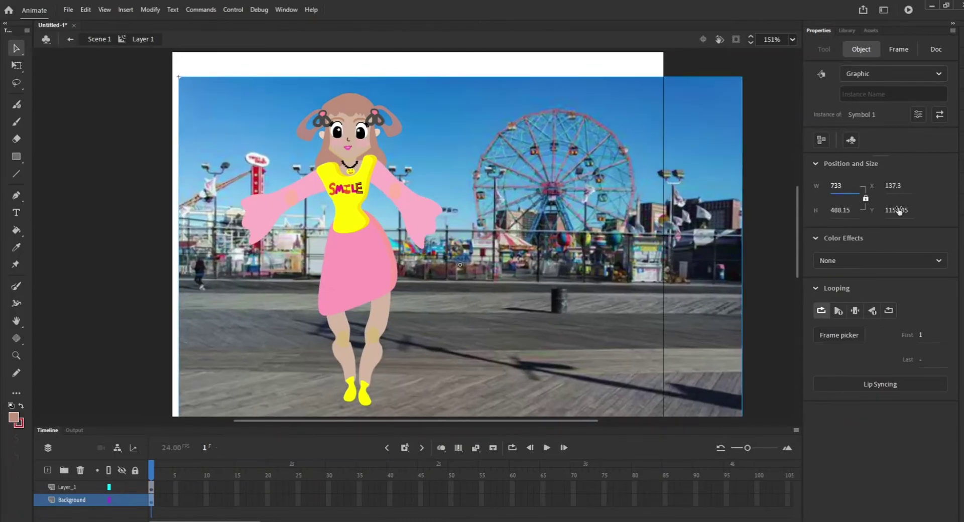
pyautogui.moveTo(588, 271); pyautogui.dragTo(569, 232)
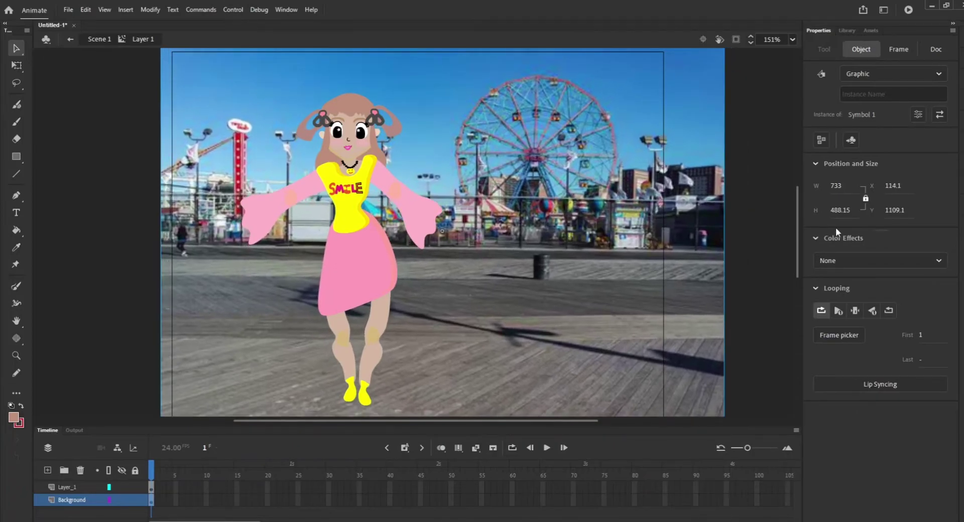
pyautogui.moveTo(836, 188); pyautogui.dragTo(883, 187)
pyautogui.moveTo(616, 258); pyautogui.dragTo(586, 242)
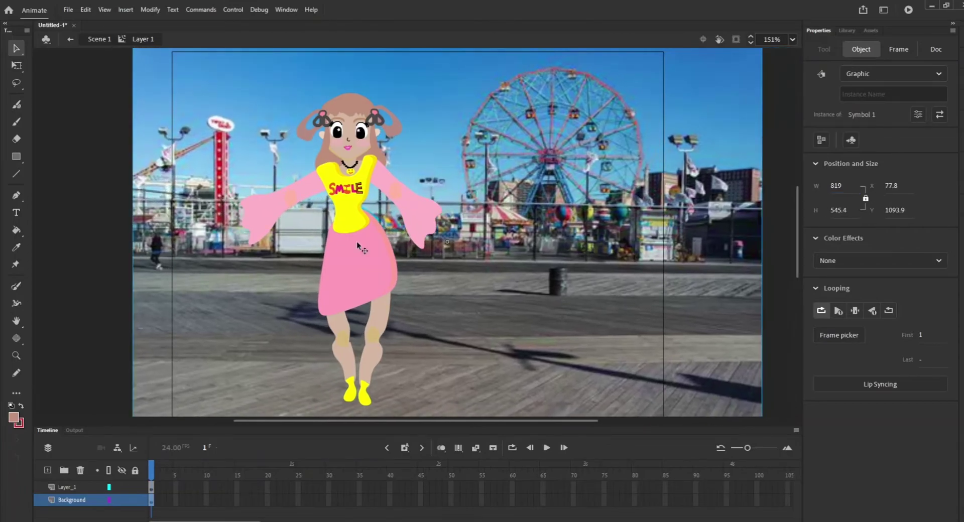
pyautogui.click(736, 40)
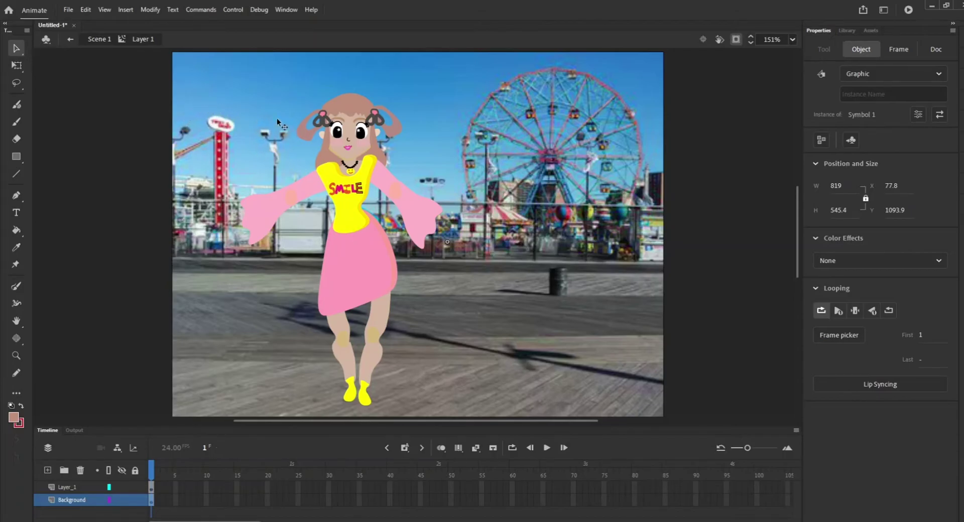
pyautogui.click(92, 485)
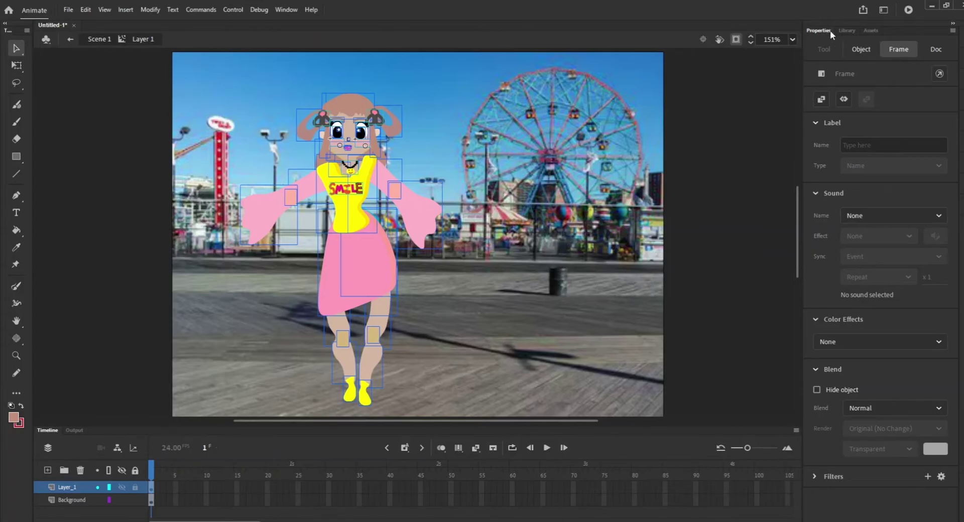
pyautogui.click(848, 31)
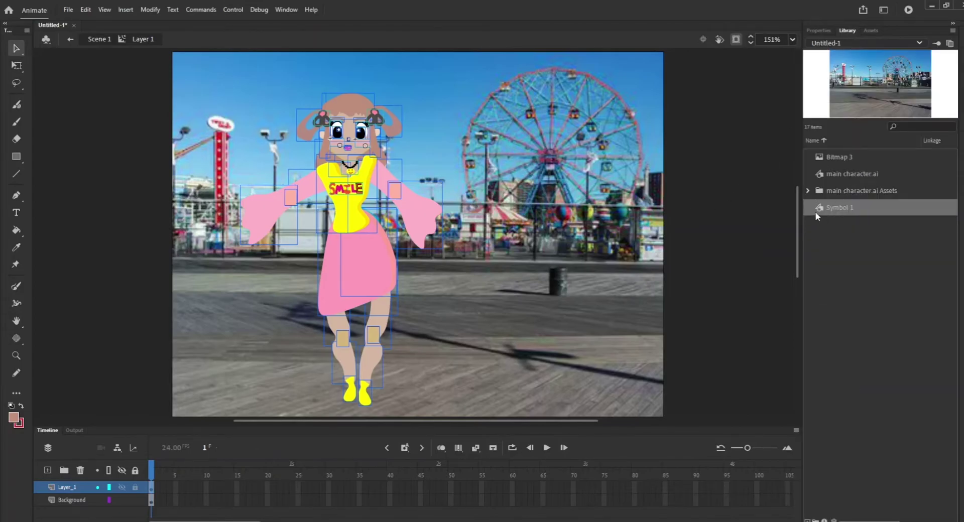
pyautogui.click(820, 176)
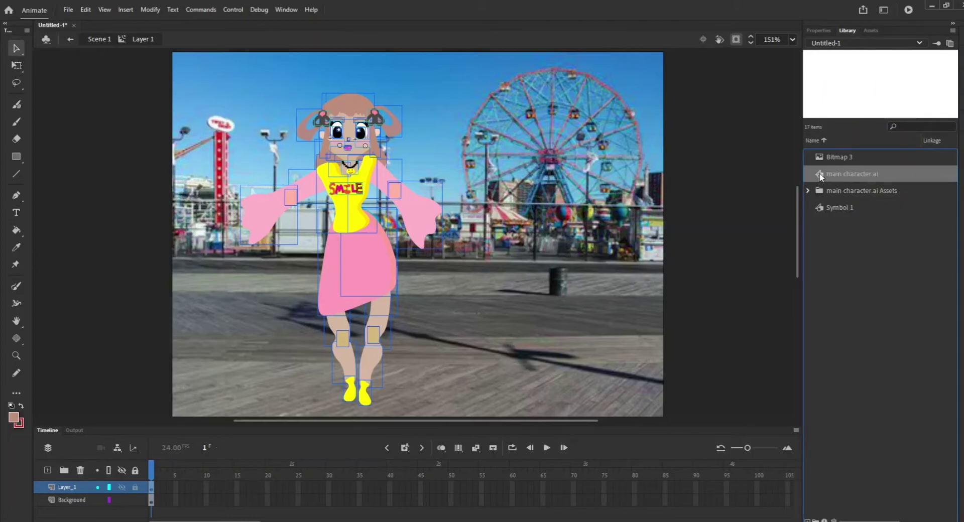
pyautogui.click(821, 208)
pyautogui.click(821, 174)
pyautogui.doubleClick(825, 173)
pyautogui.click(890, 210)
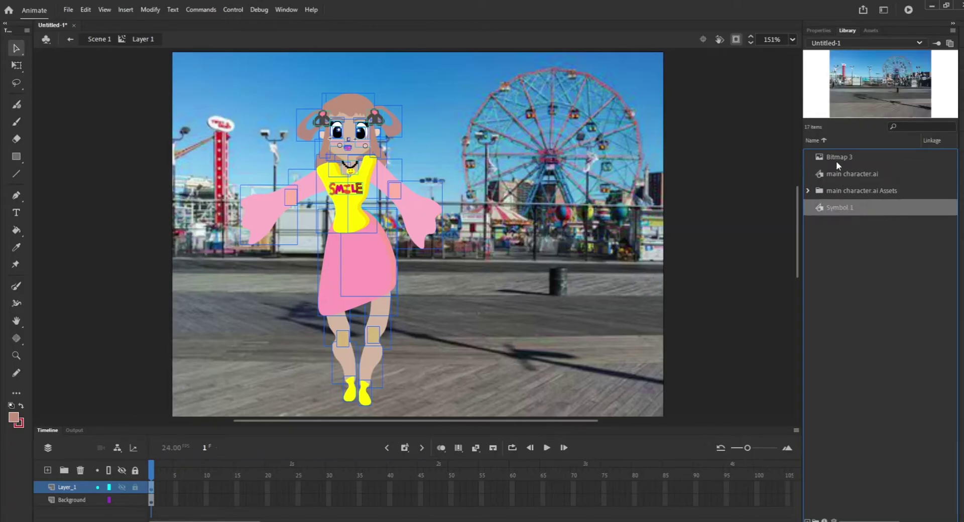
pyautogui.click(827, 30)
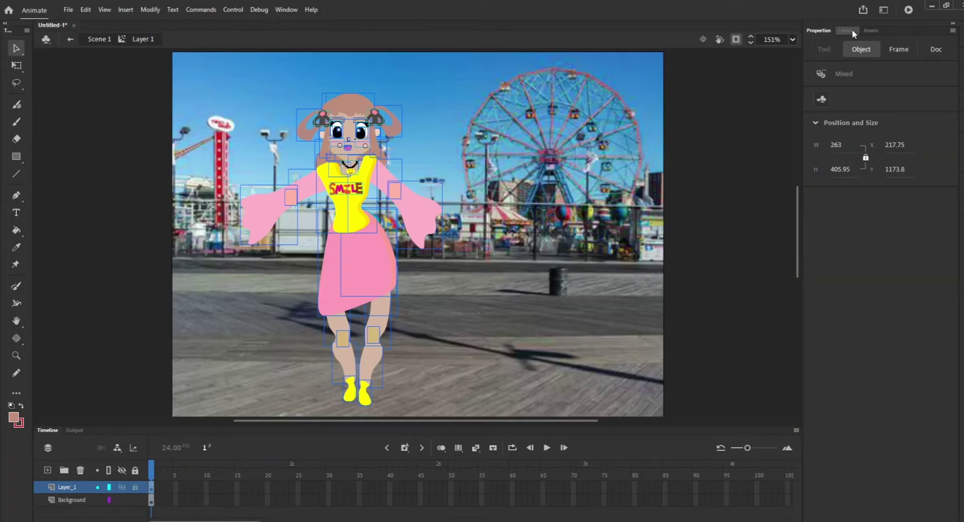
pyautogui.click(848, 30)
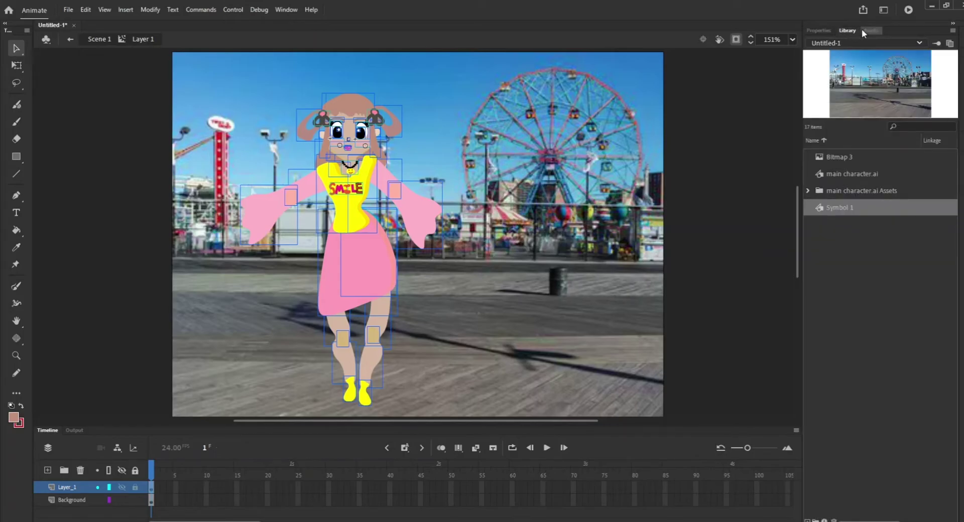
pyautogui.click(825, 31)
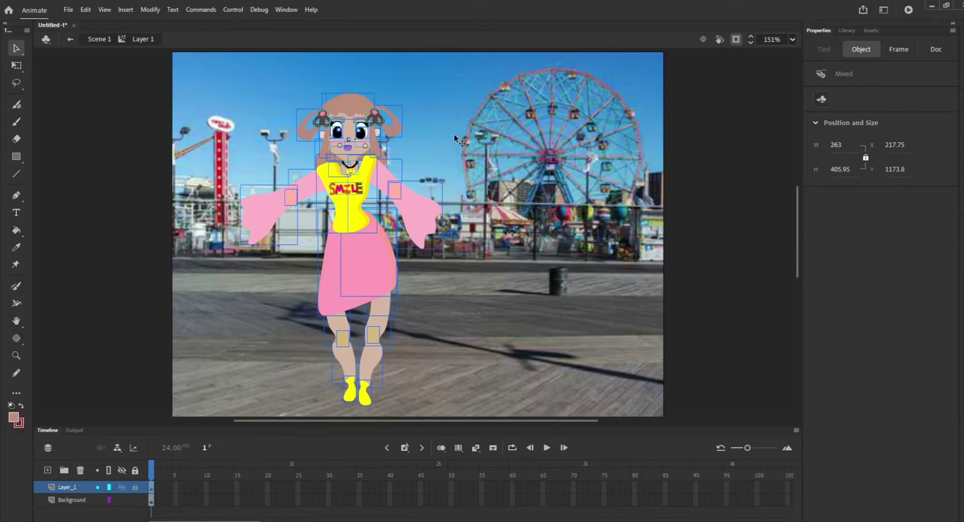
# Select the girl's pieces and nudge the pink skirt piece slightly lower
pyautogui.click(443, 157)
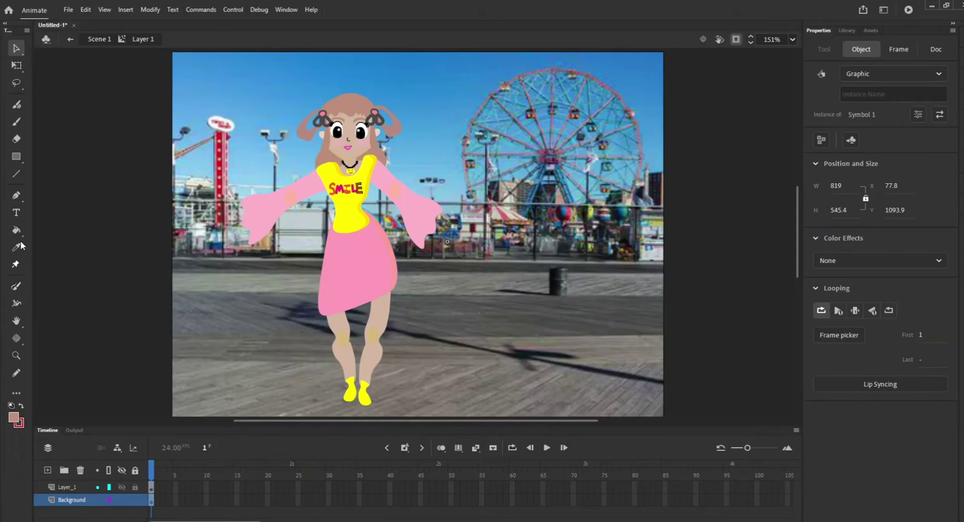
pyautogui.click(412, 217)
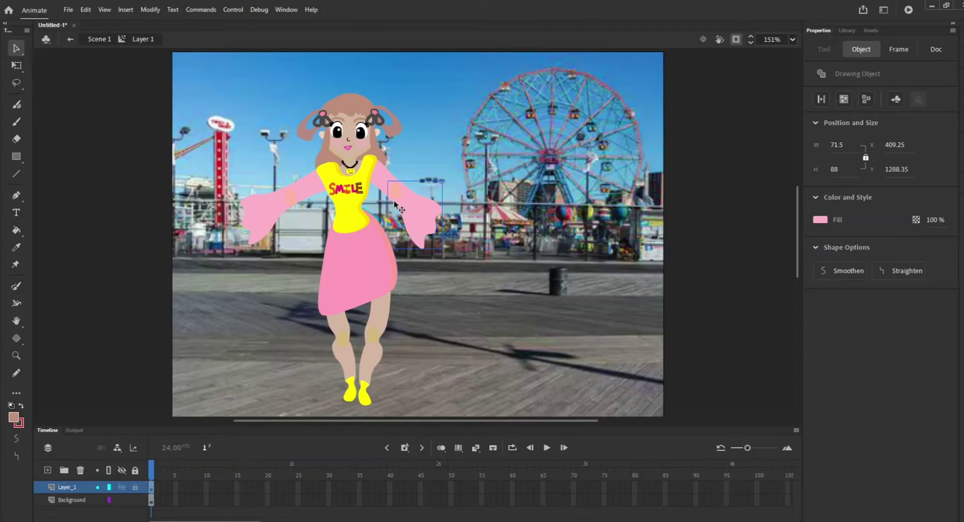
pyautogui.click(316, 182)
pyautogui.click(348, 252)
pyautogui.moveTo(349, 252)
pyautogui.mouseDown()
pyautogui.moveTo(357, 254)
pyautogui.moveTo(357, 305)
pyautogui.moveTo(357, 258)
pyautogui.mouseUp()
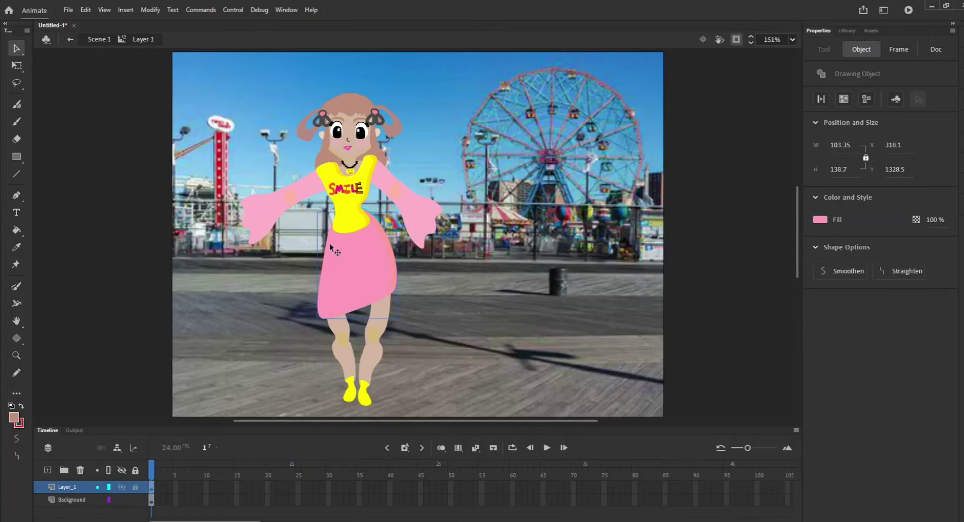
# Open the 71.5 × 88 right sleeve drawing object, select its pink fill, and pick Asset Warp
pyautogui.doubleClick(410, 212)
pyautogui.click(412, 213)
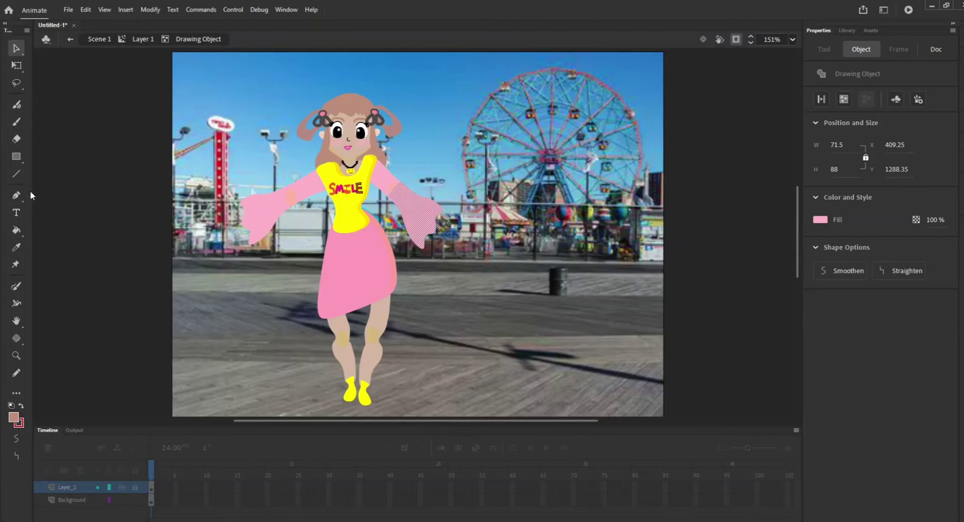
pyautogui.click(15, 266)
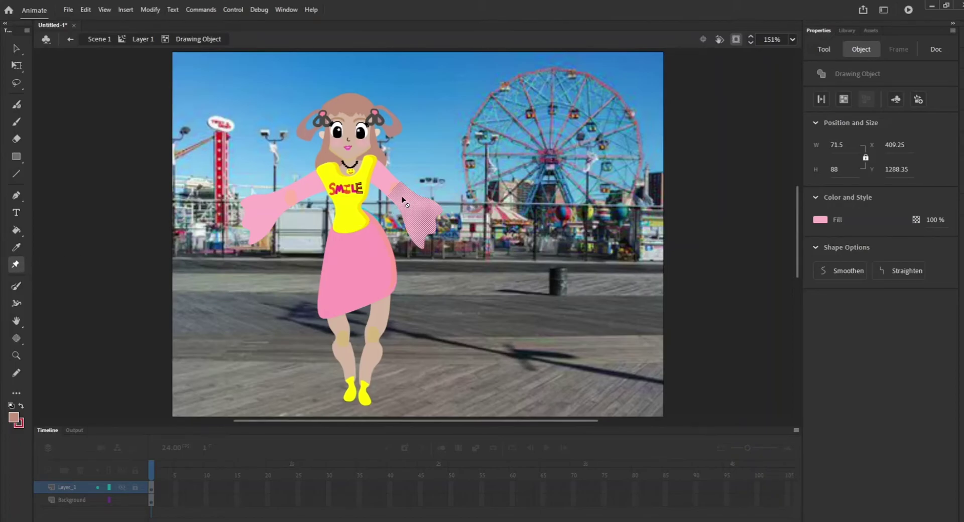
# Lock the Background layer and unlock the character layer
pyautogui.press('v')
pyautogui.click(399, 162)
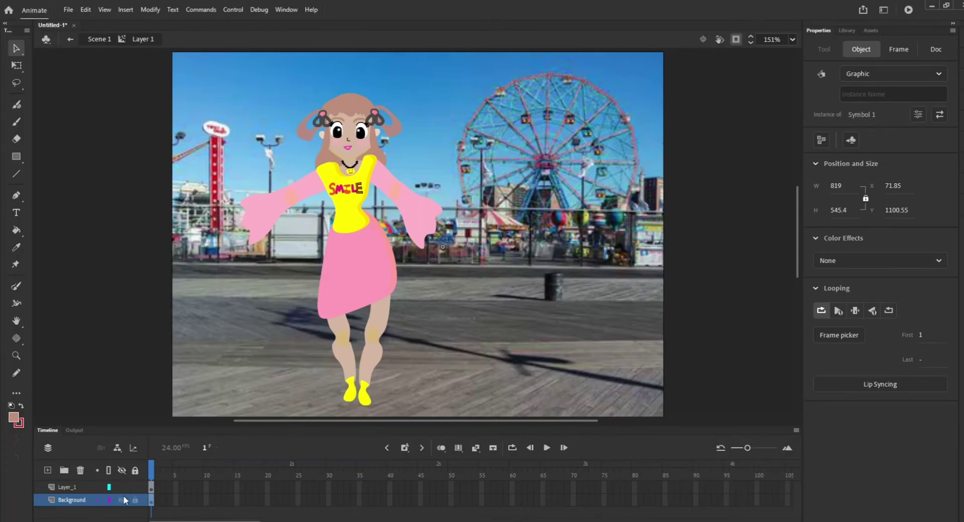
pyautogui.click(82, 503)
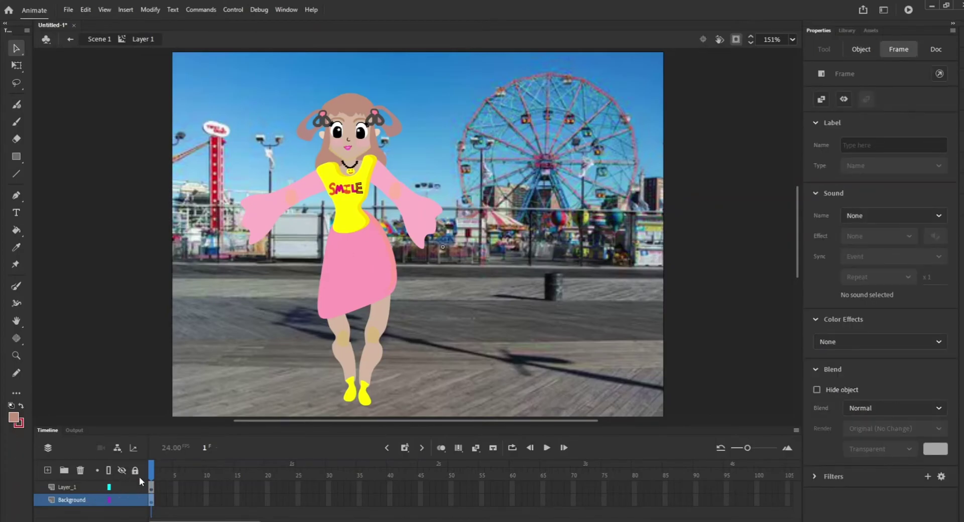
pyautogui.click(137, 471)
pyautogui.click(135, 486)
# Select the character layer's parts and open the pink right sleeve for editing
pyautogui.click(89, 487)
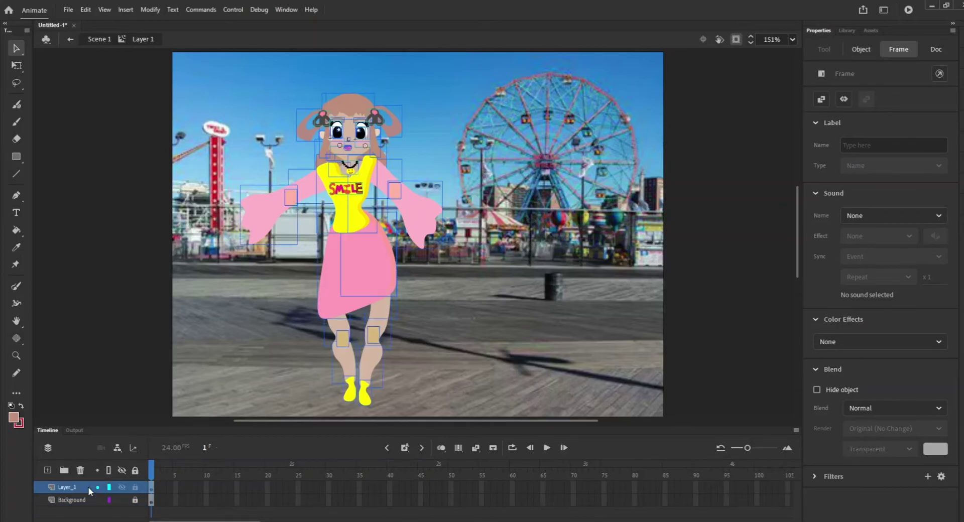
pyautogui.click(424, 208)
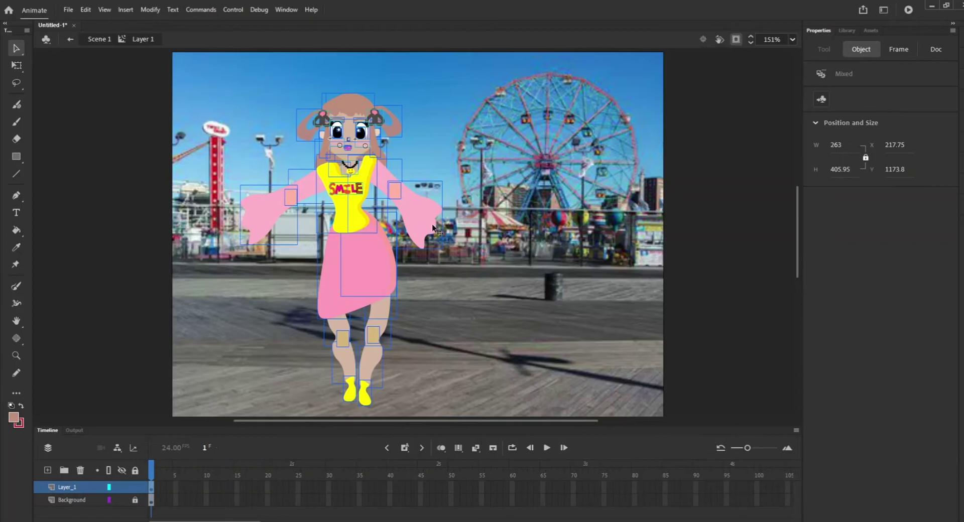
pyautogui.doubleClick(433, 229)
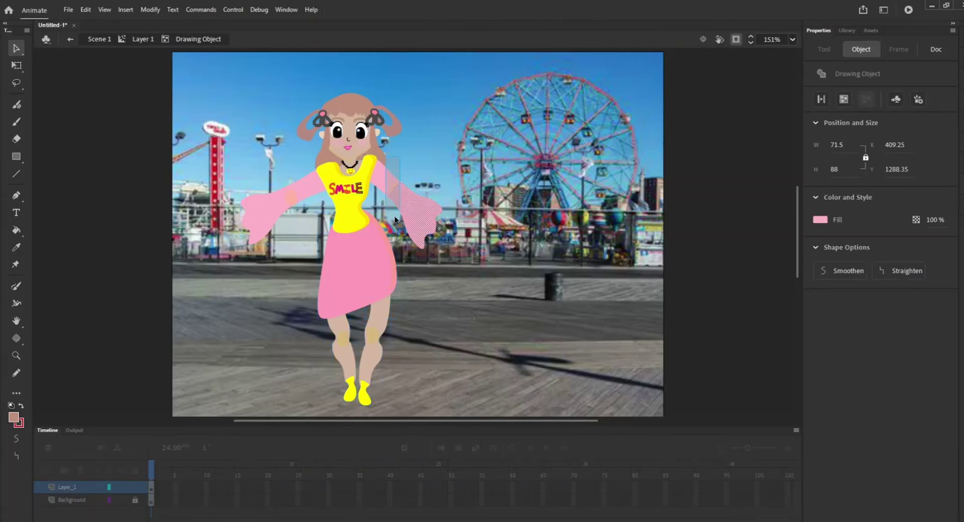
pyautogui.moveTo(395, 219); pyautogui.dragTo(406, 163)
# Rotate the right sleeve counter-clockwise with Free Transform and move it up and right
pyautogui.moveTo(16, 65); pyautogui.dragTo(50, 67)
pyautogui.click(51, 67)
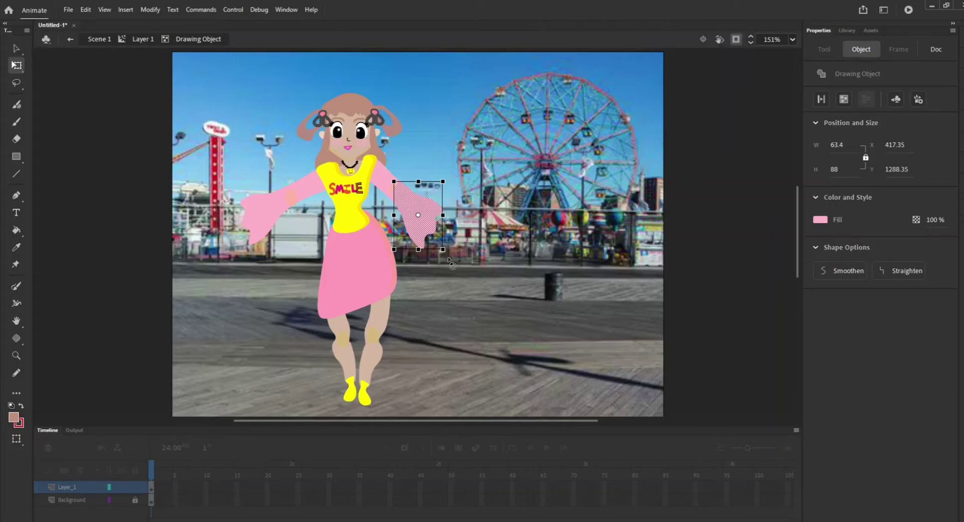
pyautogui.moveTo(453, 259); pyautogui.dragTo(460, 225)
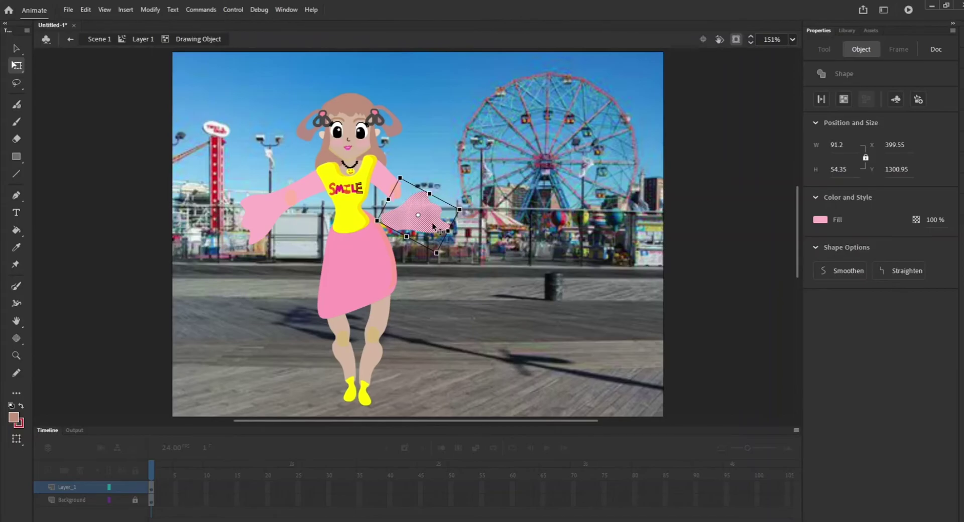
pyautogui.click(465, 228)
pyautogui.click(400, 217)
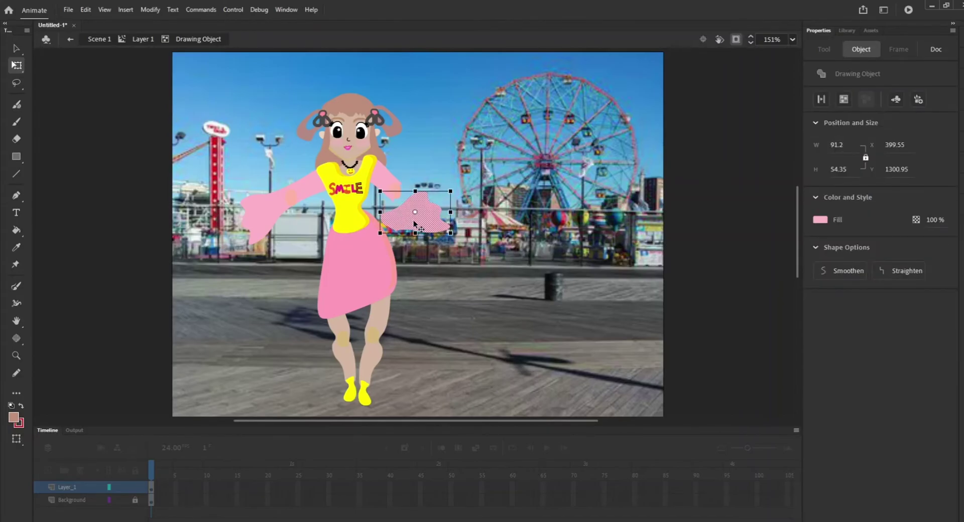
pyautogui.moveTo(414, 223); pyautogui.dragTo(412, 190)
# Undo the sleeve's last moves with Edit > Undo to restore its original position
pyautogui.click(86, 9)
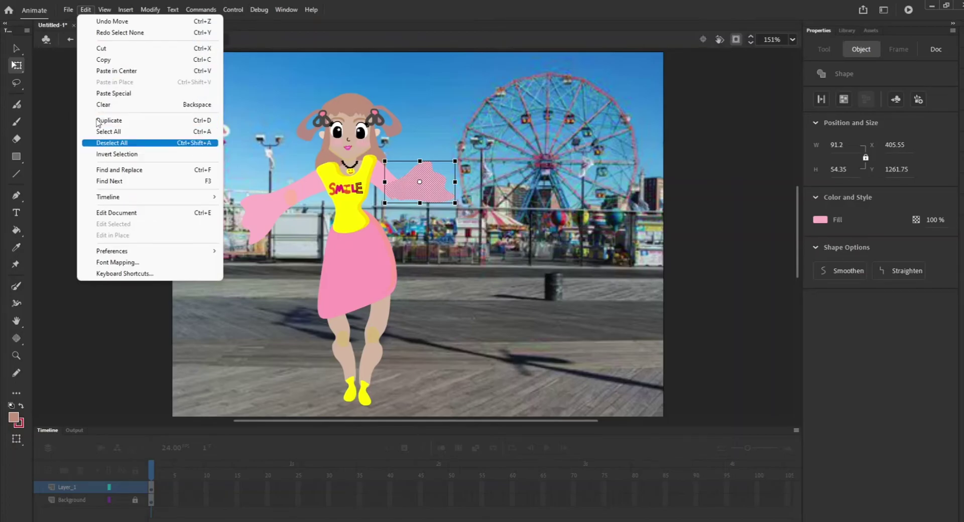
pyautogui.click(91, 21)
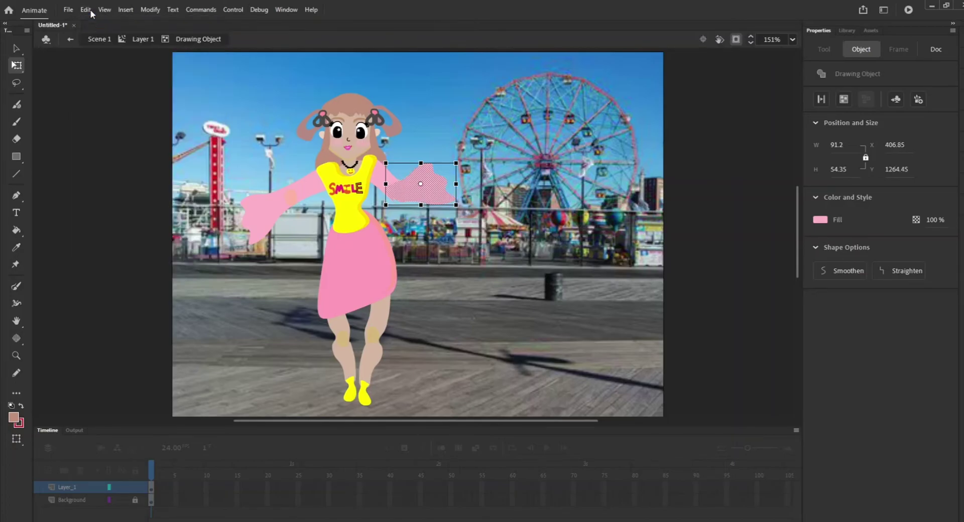
pyautogui.click(86, 10)
pyautogui.click(95, 21)
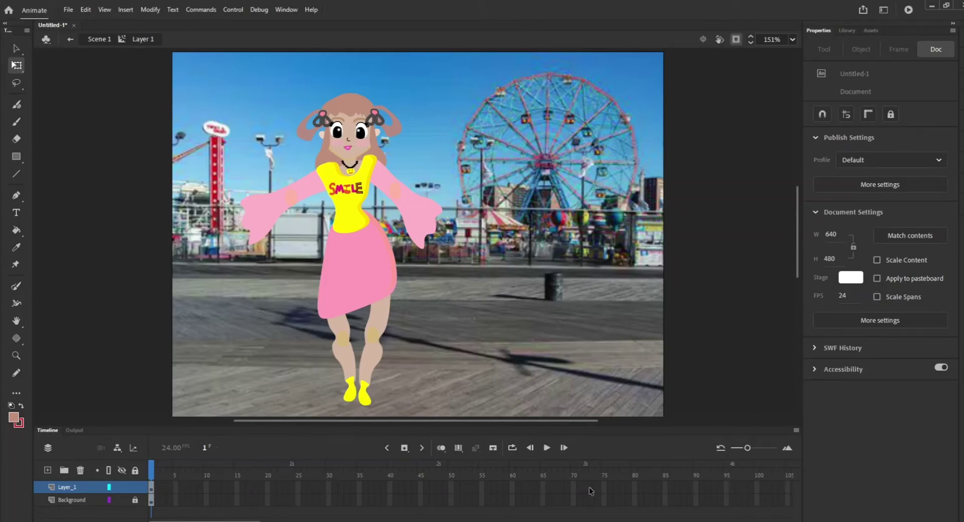
# Insert frames up to frame 75 on both Layer_1 and the Background layer
pyautogui.rightClick(604, 488)
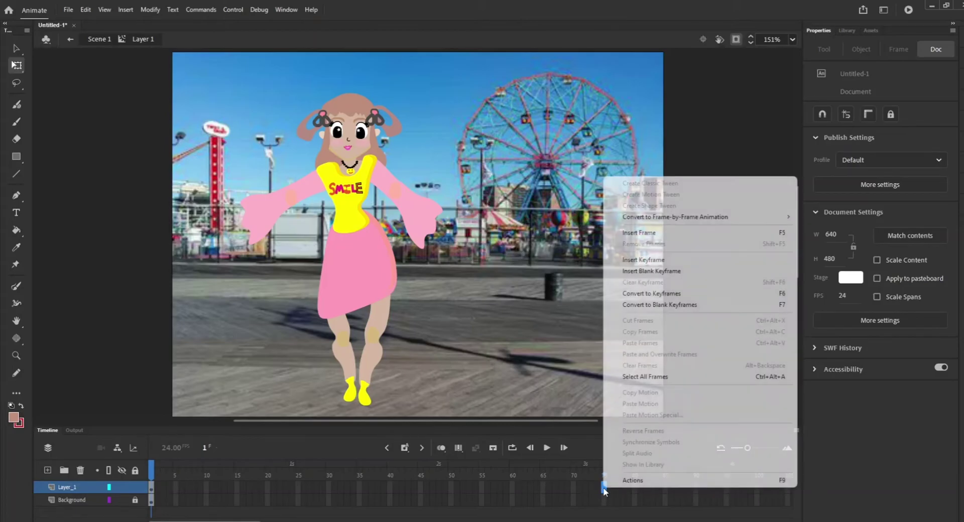
pyautogui.click(639, 233)
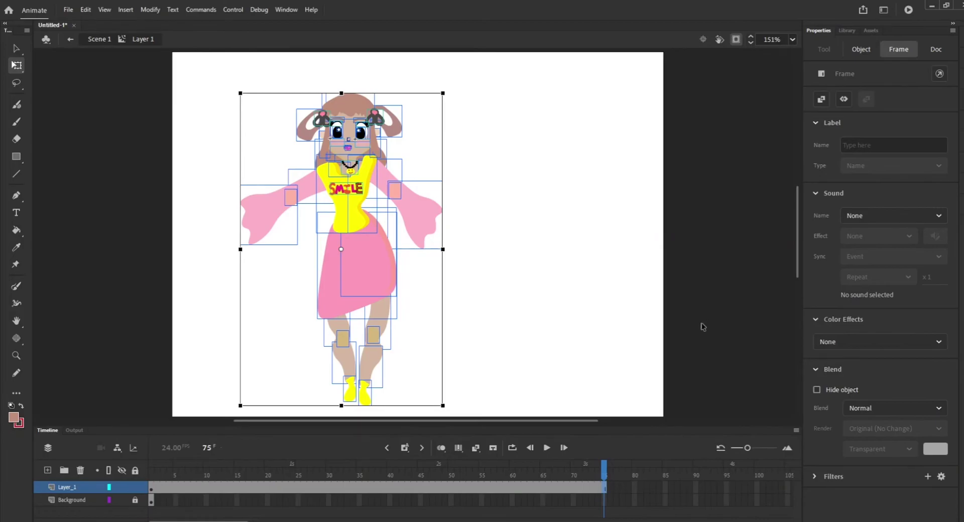
pyautogui.click(153, 502)
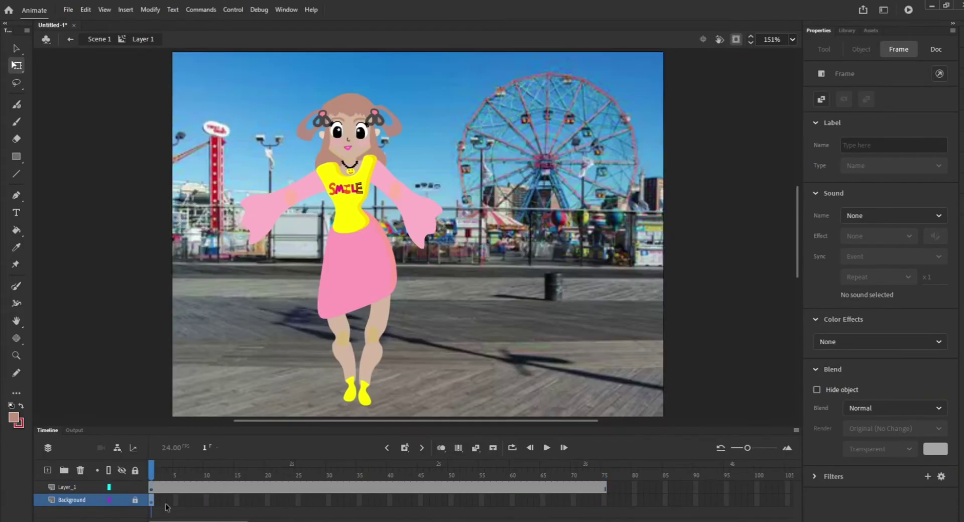
pyautogui.click(604, 501)
pyautogui.rightClick(604, 503)
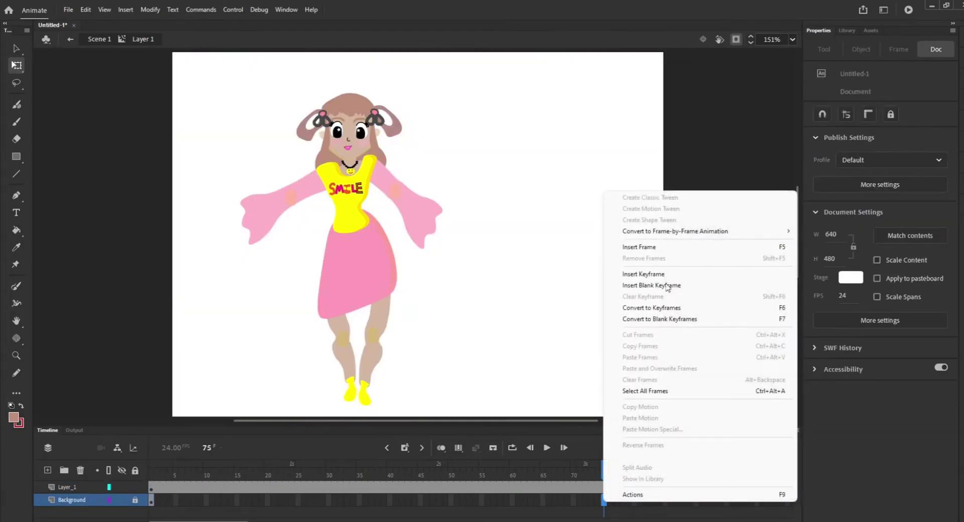
pyautogui.click(653, 247)
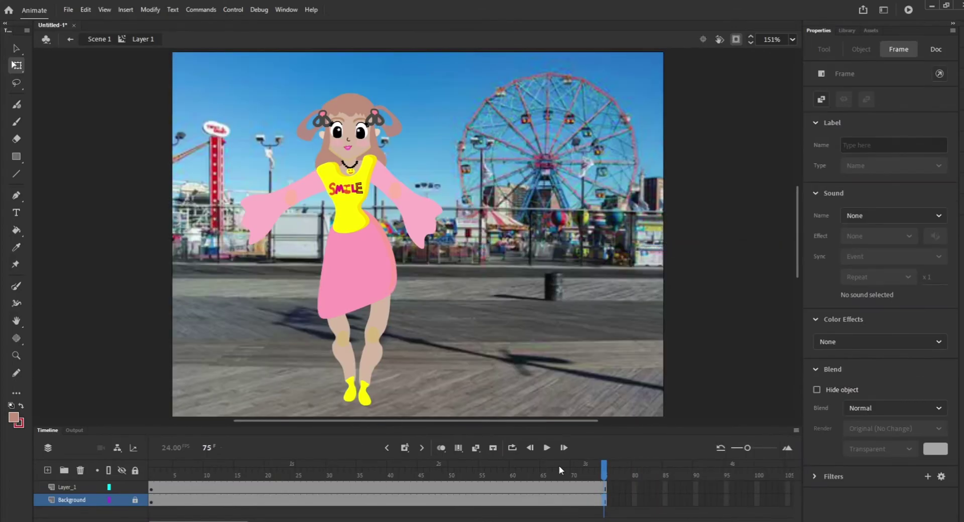
# Clear the frame selection and move the playhead to frame 2
pyautogui.moveTo(602, 474); pyautogui.dragTo(149, 476)
pyautogui.click(138, 474)
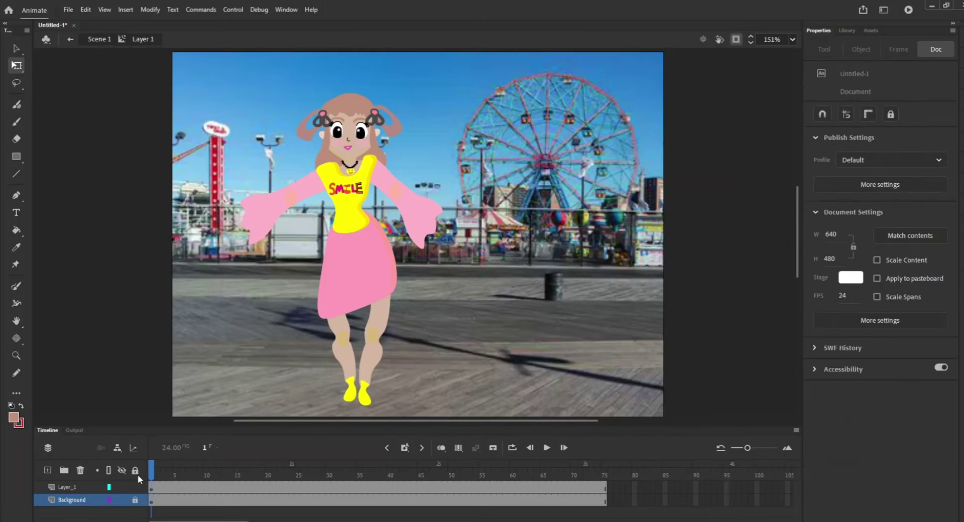
pyautogui.moveTo(150, 479); pyautogui.dragTo(158, 478)
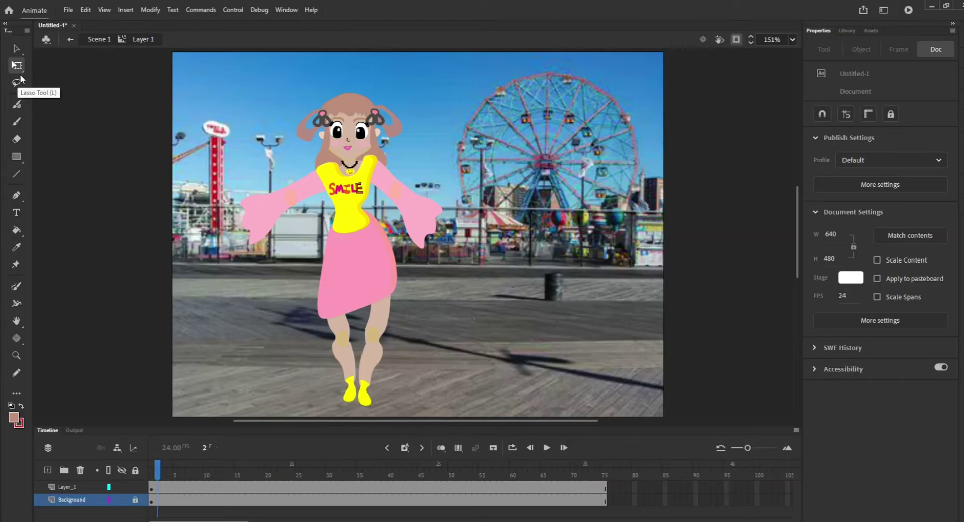
# Rotate the girl's right sleeve up slightly on the current frame
pyautogui.click(427, 210)
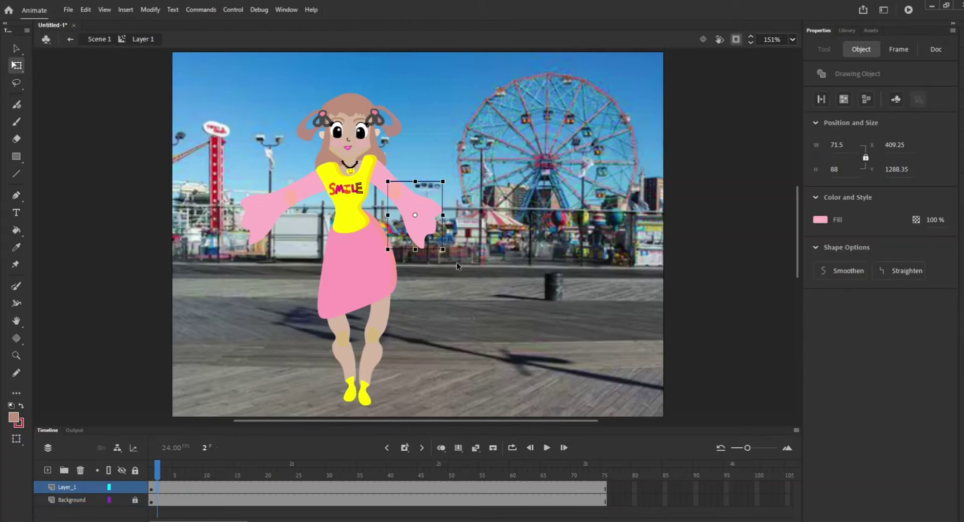
pyautogui.moveTo(449, 252); pyautogui.dragTo(429, 223)
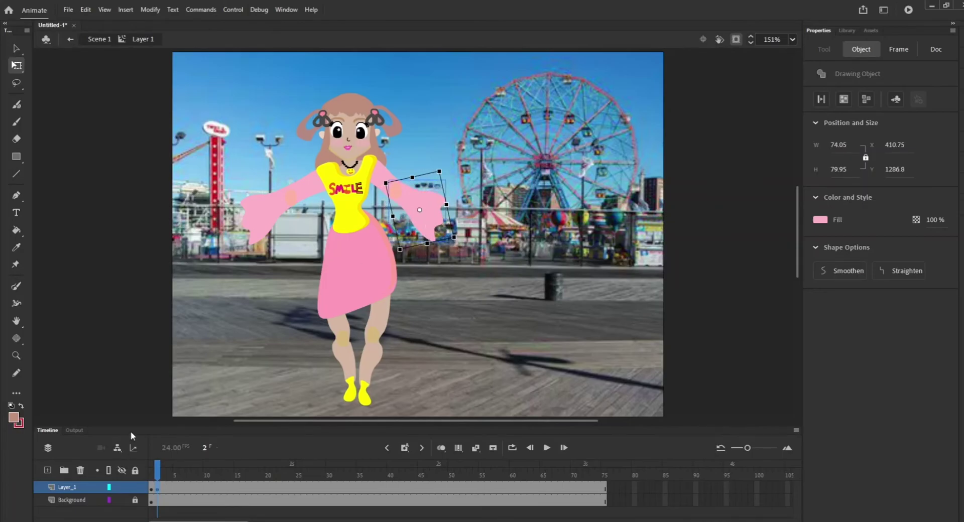
pyautogui.click(450, 261)
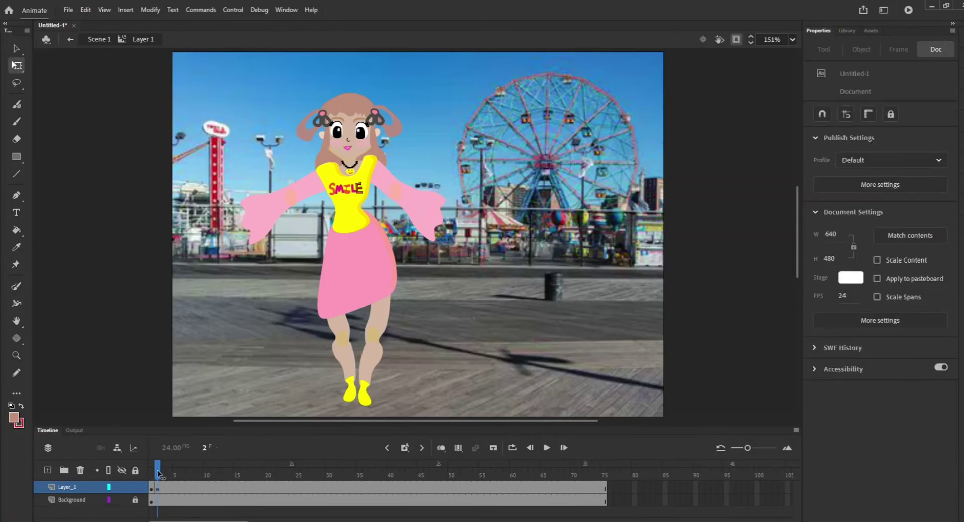
pyautogui.moveTo(157, 473); pyautogui.dragTo(161, 473)
# Rotate the right sleeve higher on the next frame and add a keyframe with F6
pyautogui.click(420, 216)
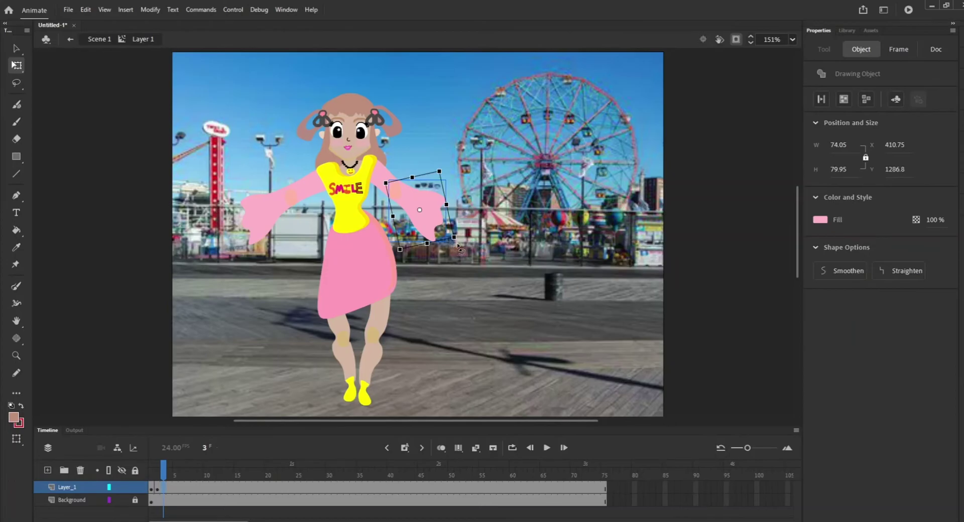
pyautogui.moveTo(458, 246); pyautogui.dragTo(460, 231)
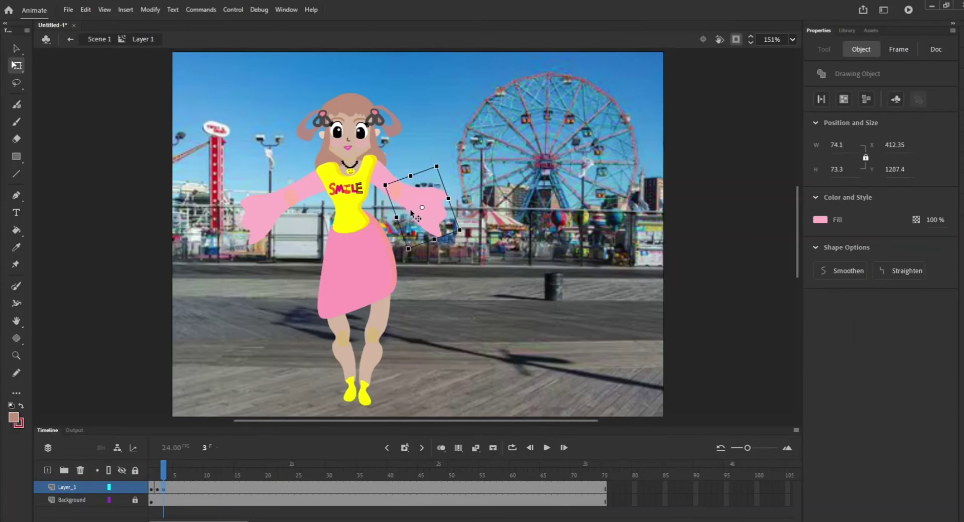
pyautogui.click(444, 278)
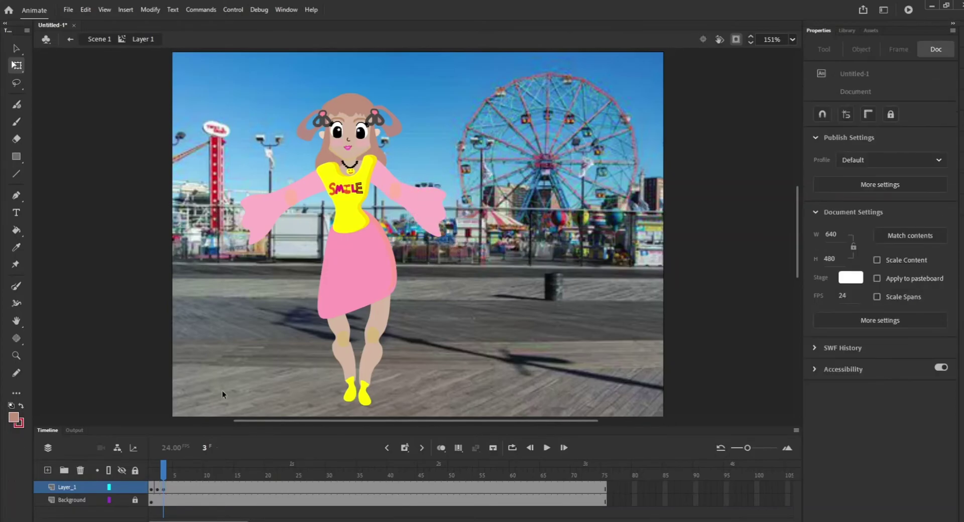
pyautogui.click(169, 481)
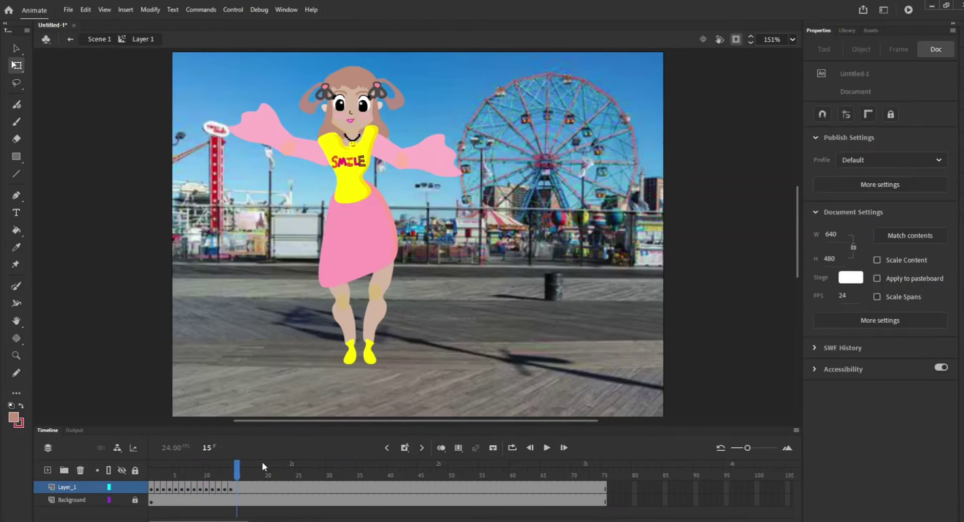
pyautogui.click(418, 169)
pyautogui.click(402, 163)
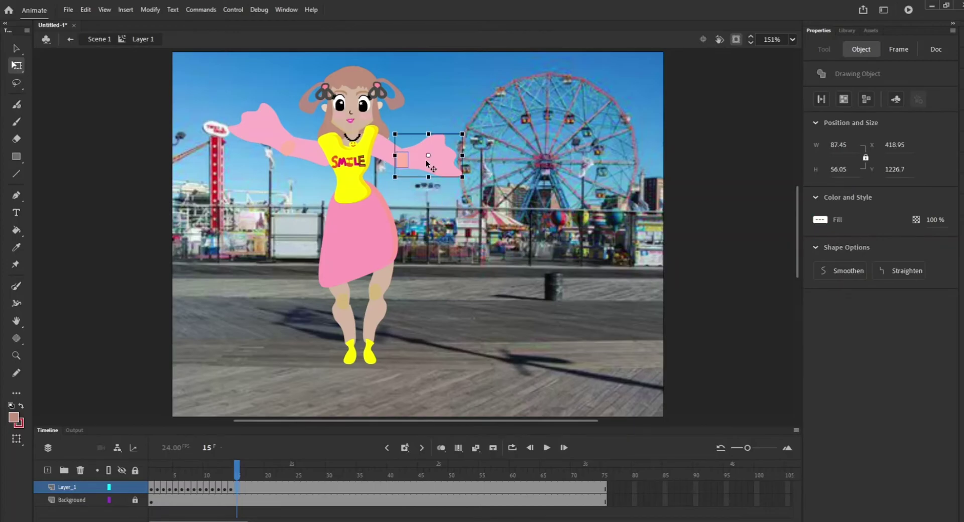
pyautogui.press('F6')
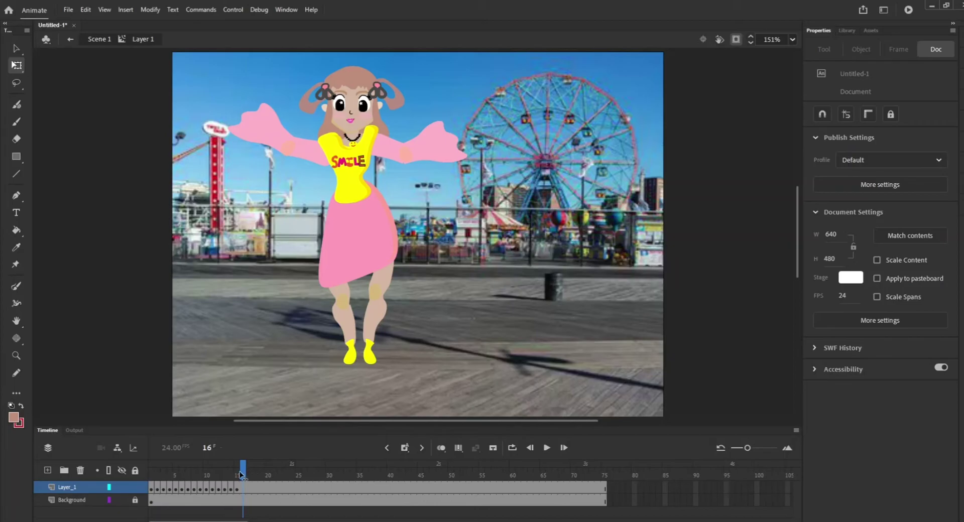
# On frame 15, pull a skirt strip into a curved tail
pyautogui.click(241, 474)
pyautogui.moveTo(391, 211)
pyautogui.mouseDown()
pyautogui.moveTo(410, 224)
pyautogui.moveTo(397, 217)
pyautogui.mouseUp()
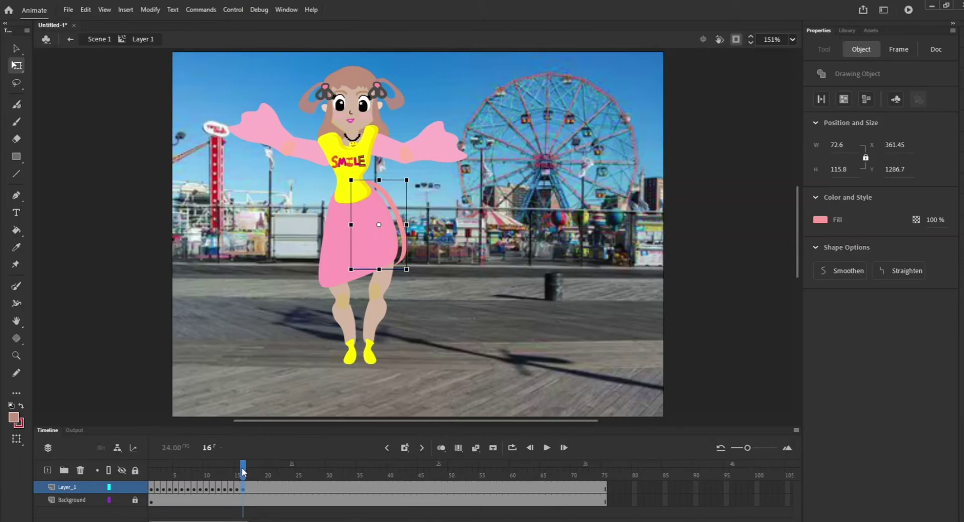
pyautogui.moveTo(243, 472); pyautogui.dragTo(249, 472)
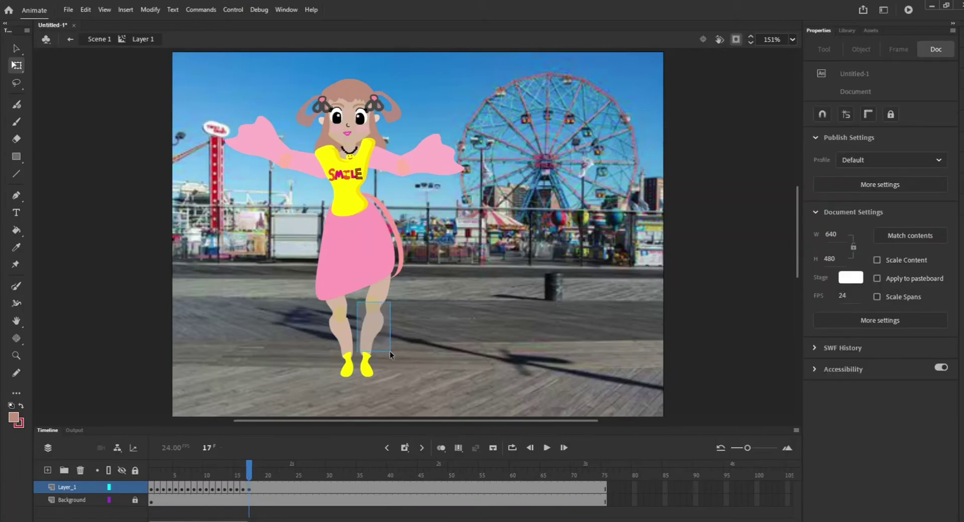
# Nudge the right and left leg pieces slightly down on frame 17
pyautogui.moveTo(359, 301); pyautogui.dragTo(398, 373)
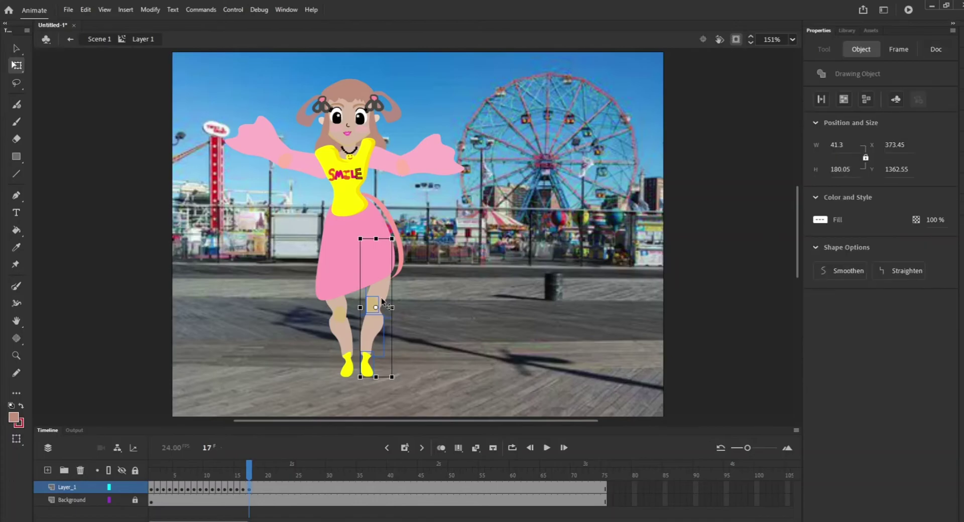
pyautogui.moveTo(382, 300); pyautogui.dragTo(379, 303)
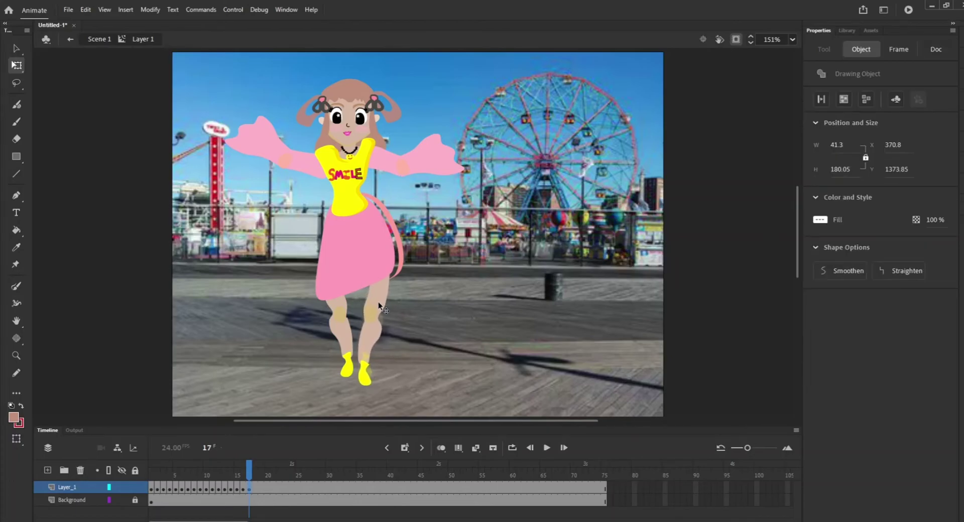
pyautogui.click(304, 307)
pyautogui.moveTo(327, 319)
pyautogui.mouseDown()
pyautogui.moveTo(348, 327)
pyautogui.moveTo(351, 377)
pyautogui.mouseUp()
pyautogui.moveTo(343, 339); pyautogui.dragTo(343, 342)
pyautogui.click(444, 288)
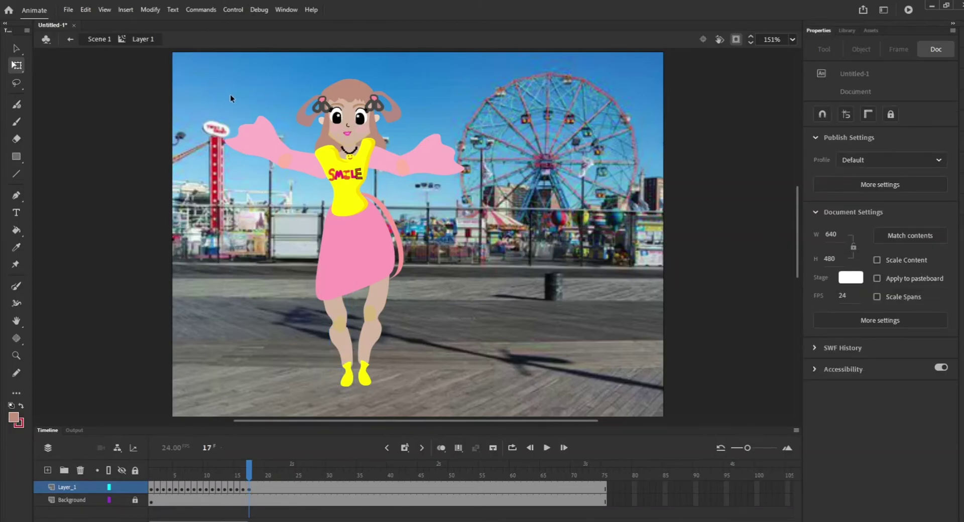
# Shift, rotate and bend the pink skirt tail downward with Free Transform on frame 18
pyautogui.moveTo(400, 242); pyautogui.dragTo(410, 248)
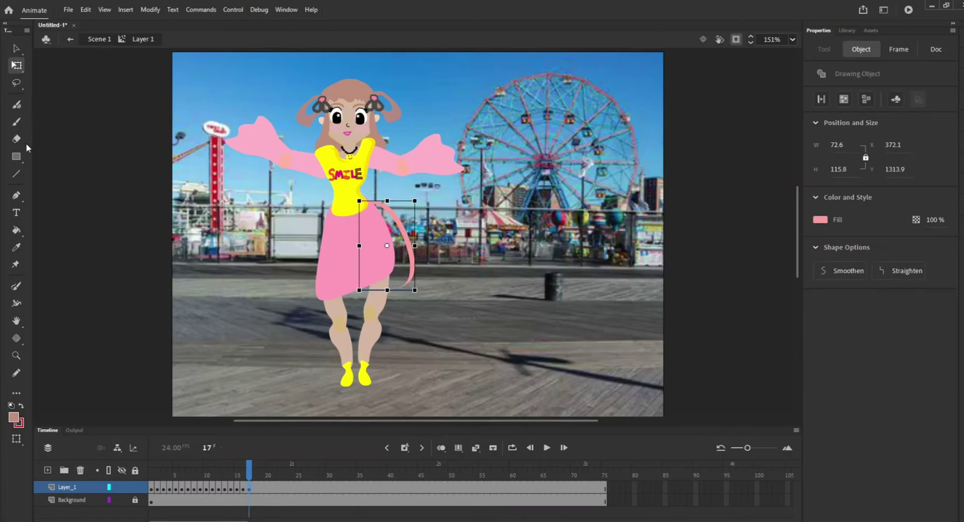
pyautogui.click(17, 67)
pyautogui.moveTo(414, 291)
pyautogui.mouseDown()
pyautogui.moveTo(424, 271)
pyautogui.moveTo(425, 280)
pyautogui.moveTo(418, 247)
pyautogui.moveTo(427, 265)
pyautogui.mouseUp()
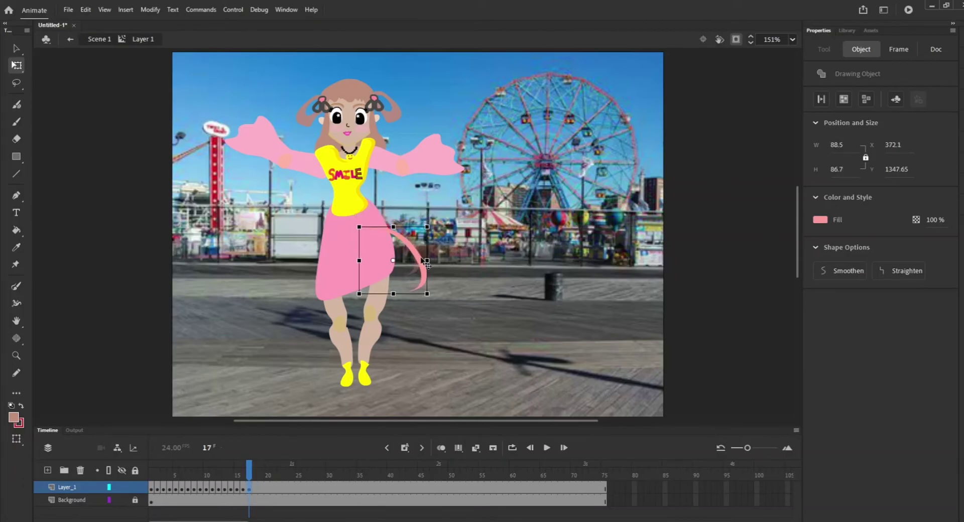
pyautogui.press('.')
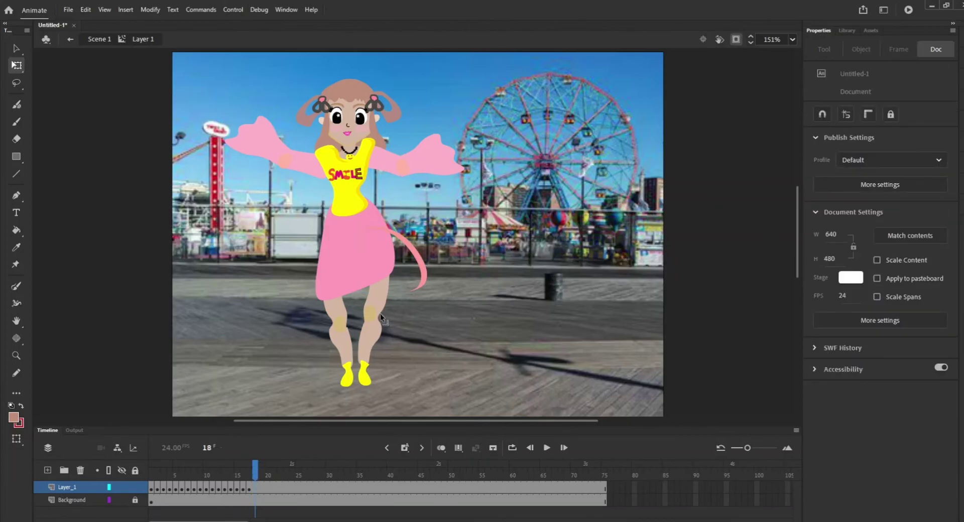
pyautogui.click(422, 266)
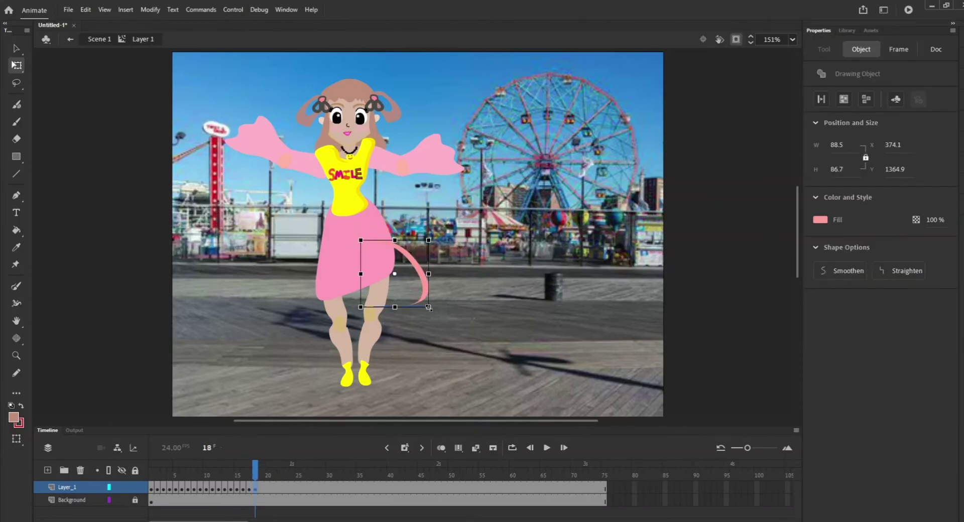
pyautogui.moveTo(429, 298); pyautogui.dragTo(429, 274)
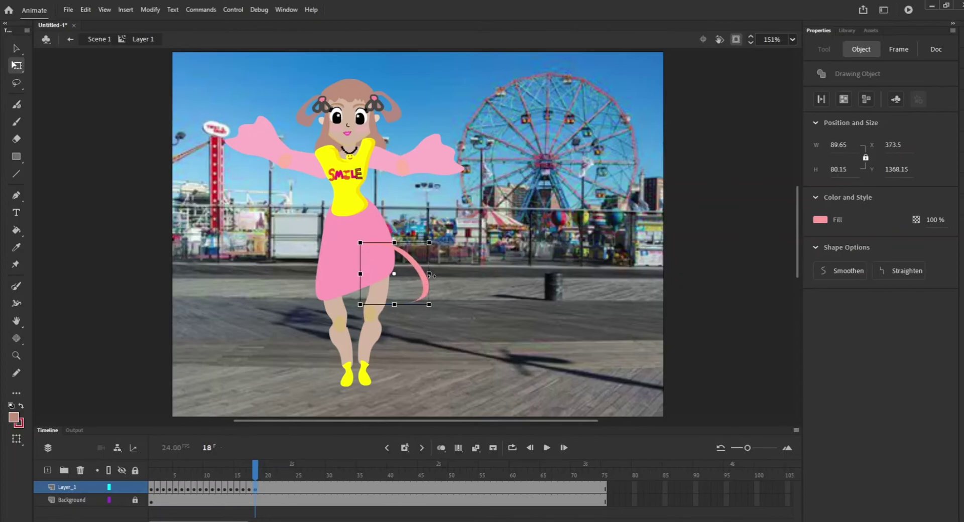
# Try the Asset Warp tool, pinning and nudging the skirt piece's tip
pyautogui.press('w')
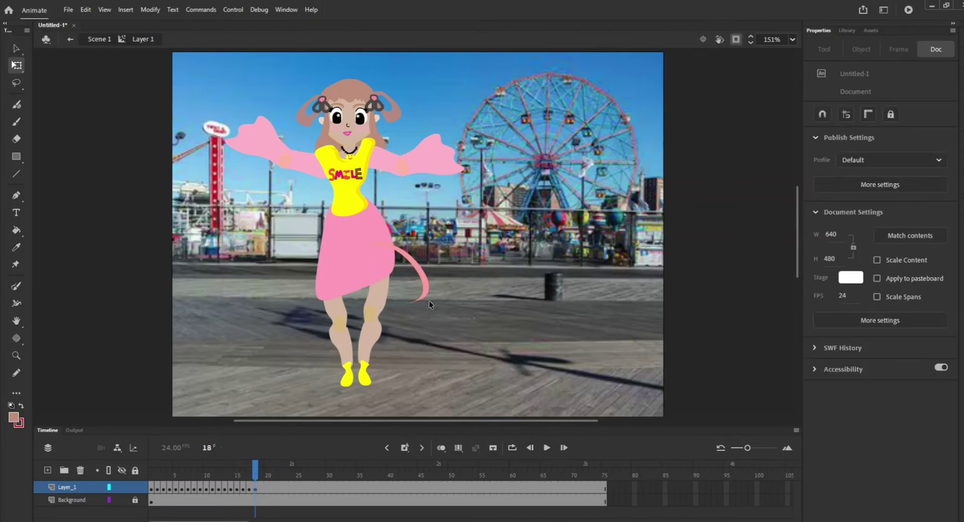
pyautogui.click(421, 287)
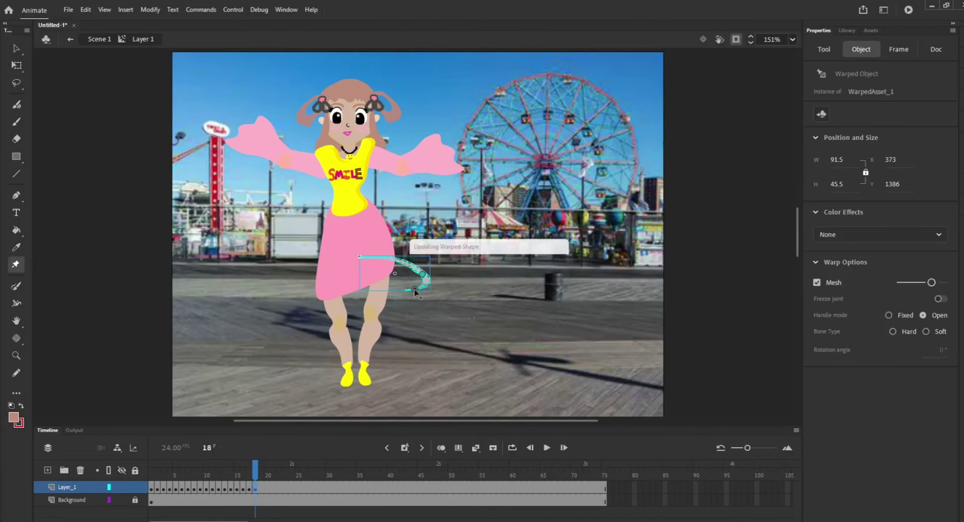
pyautogui.moveTo(418, 286)
pyautogui.mouseDown()
pyautogui.moveTo(412, 326)
pyautogui.moveTo(400, 282)
pyautogui.moveTo(424, 274)
pyautogui.mouseUp()
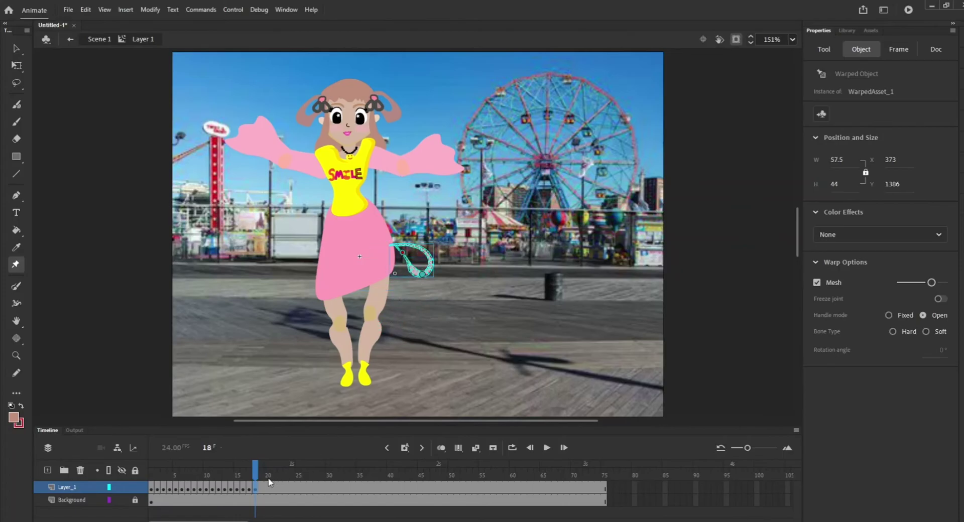
# Undo the warp steps with Edit > Undo, reverting the skirt piece to a plain drawing
pyautogui.click(81, 8)
pyautogui.click(94, 18)
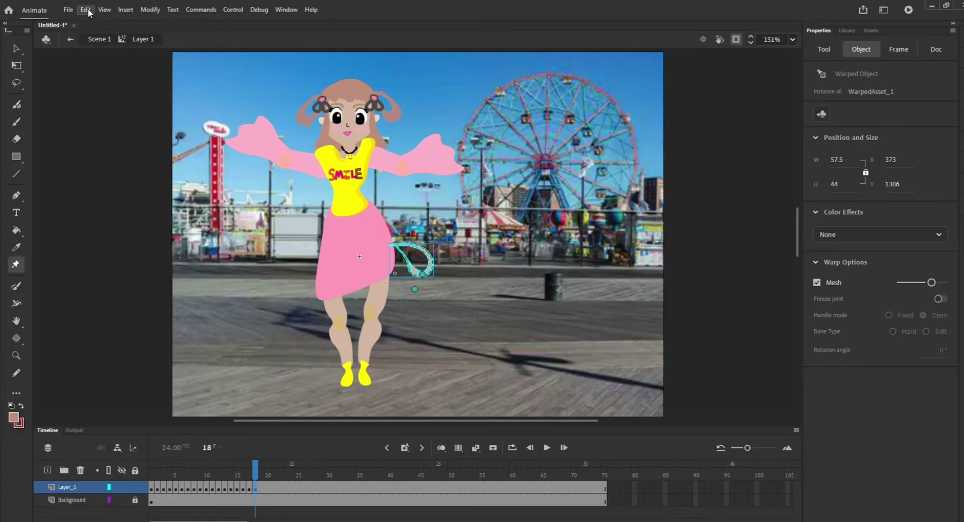
pyautogui.click(88, 12)
pyautogui.click(94, 18)
pyautogui.click(87, 10)
pyautogui.click(95, 18)
pyautogui.click(86, 11)
pyautogui.click(101, 21)
# Deselect the skirt piece and advance to frame 20
pyautogui.click(85, 10)
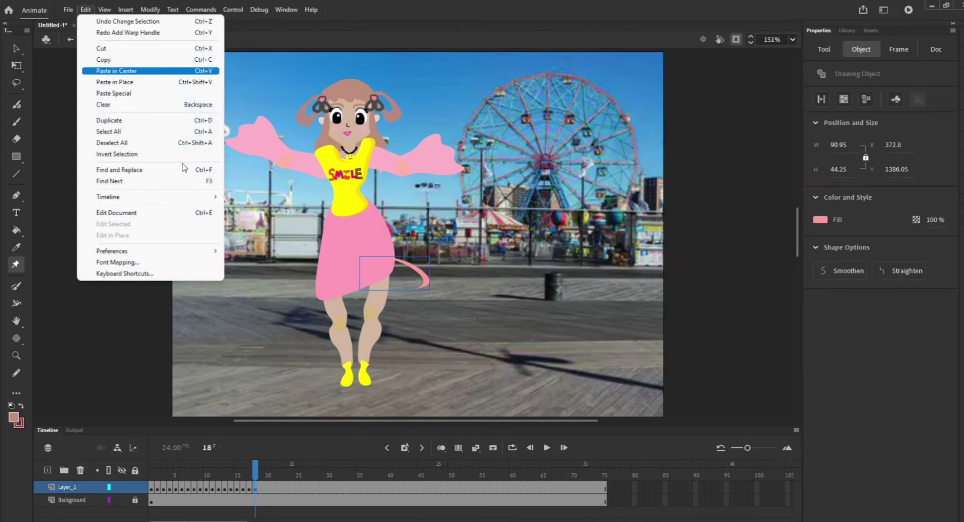
pyautogui.click(399, 395)
pyautogui.press('.')
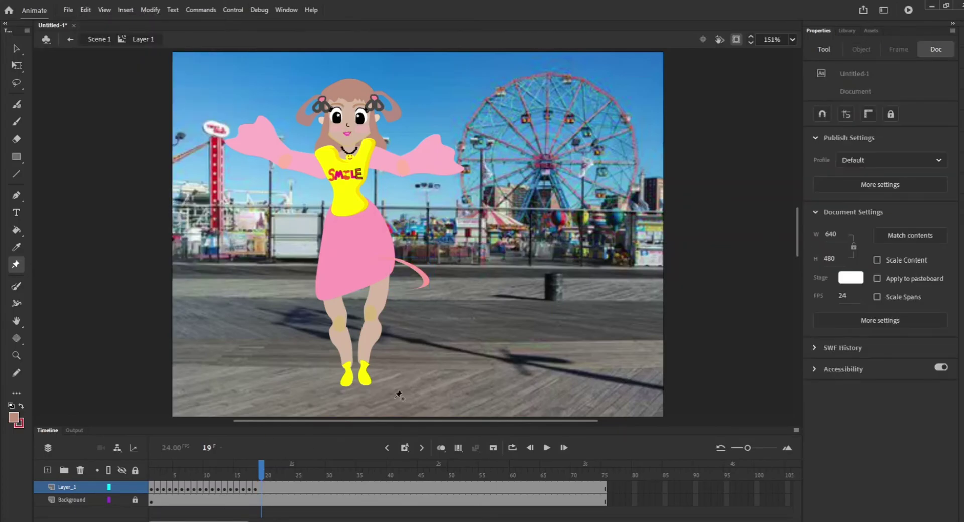
pyautogui.press('.')
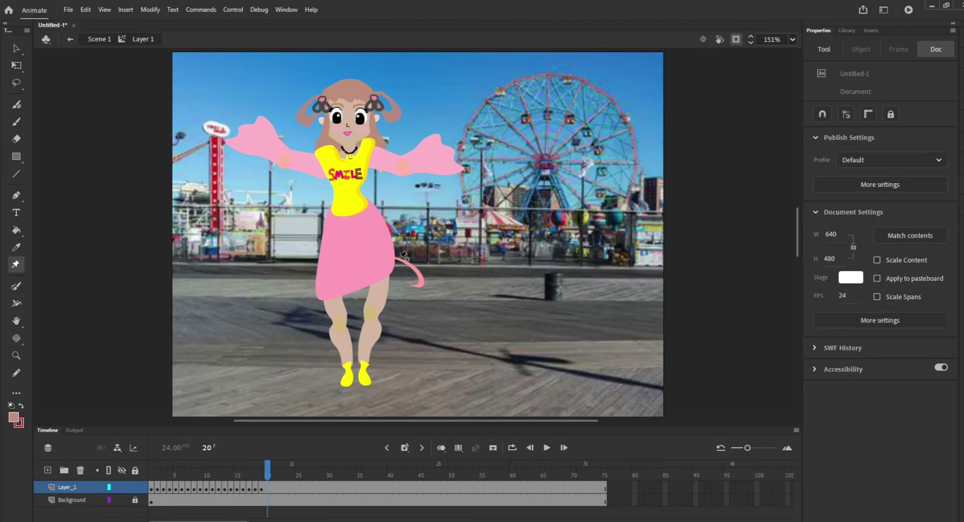
# Warp the skirt piece's curl up-left on frame 20 and down toward the leg on frame 21
pyautogui.click(424, 281)
pyautogui.moveTo(424, 280)
pyautogui.mouseDown()
pyautogui.moveTo(411, 284)
pyautogui.moveTo(411, 272)
pyautogui.moveTo(417, 294)
pyautogui.moveTo(422, 282)
pyautogui.mouseUp()
pyautogui.click(272, 474)
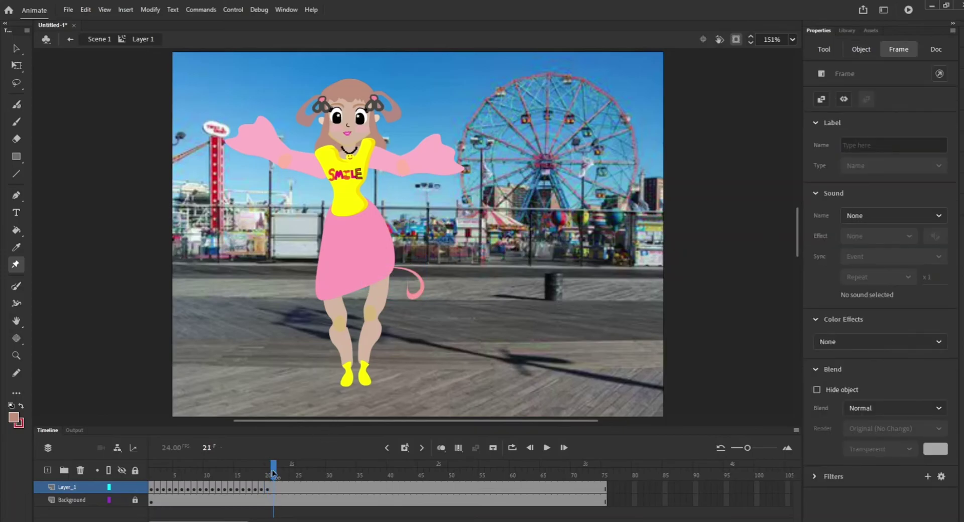
pyautogui.click(400, 293)
pyautogui.click(419, 292)
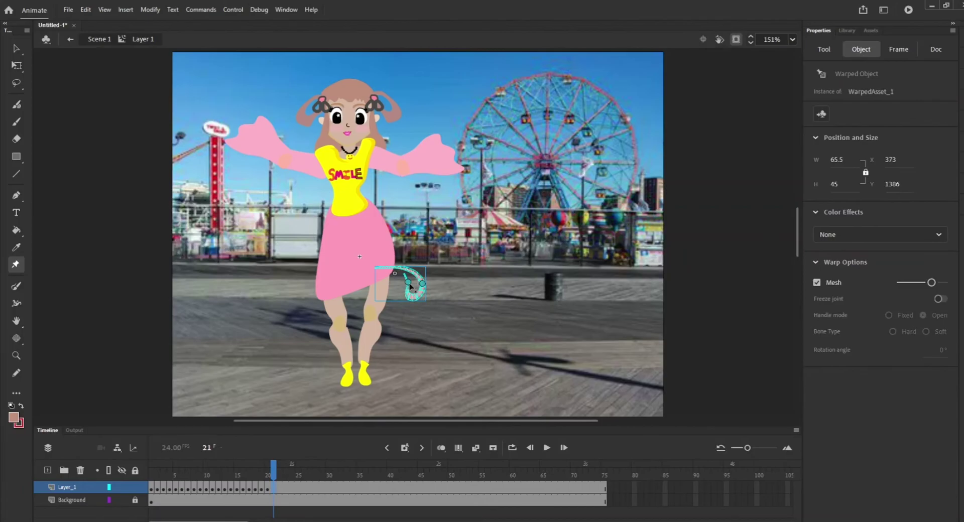
pyautogui.moveTo(424, 286); pyautogui.dragTo(420, 308)
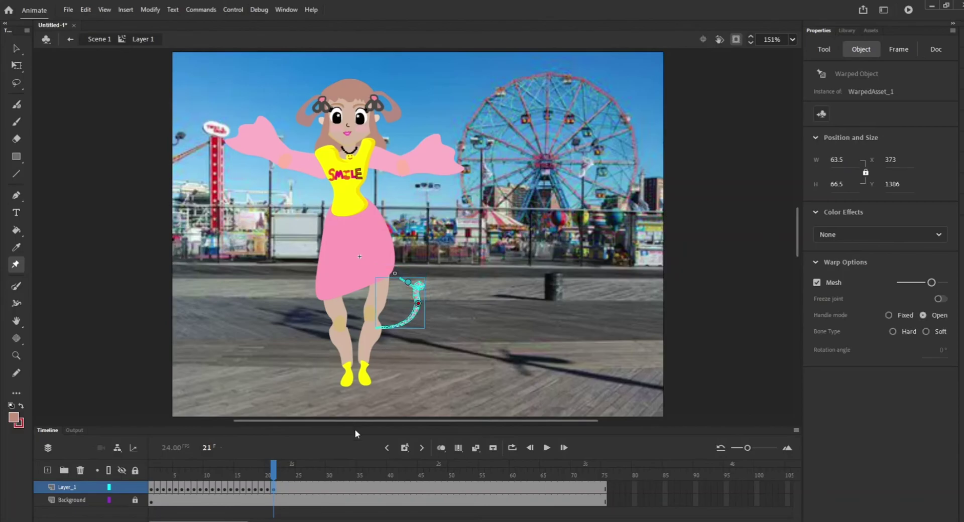
# On frame 22, drag the skirt piece's tip pin to curl it down and right
pyautogui.click(273, 487)
pyautogui.click(280, 467)
pyautogui.click(419, 284)
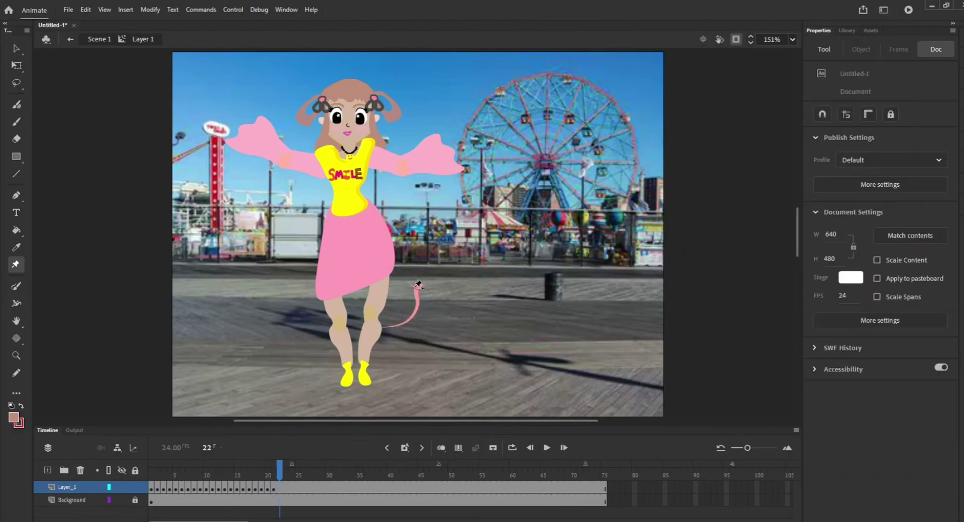
pyautogui.click(422, 285)
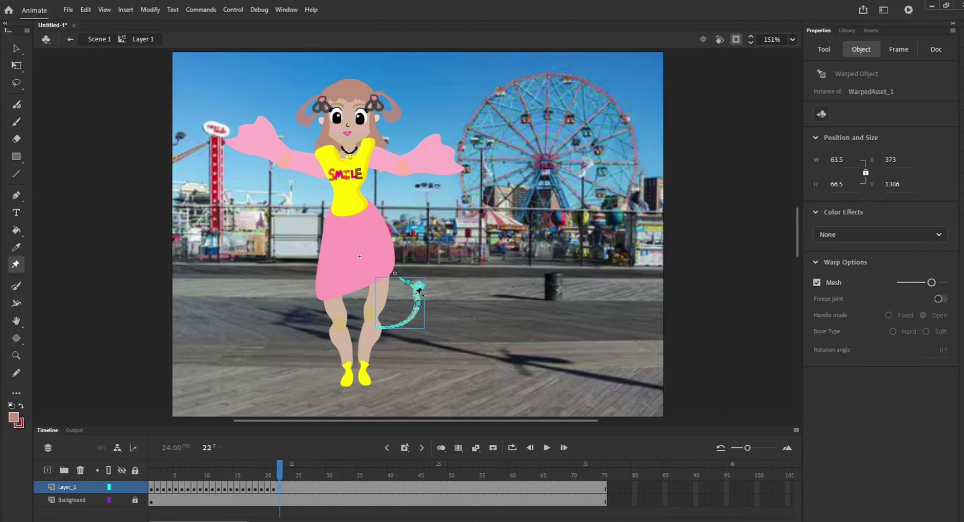
pyautogui.click(419, 303)
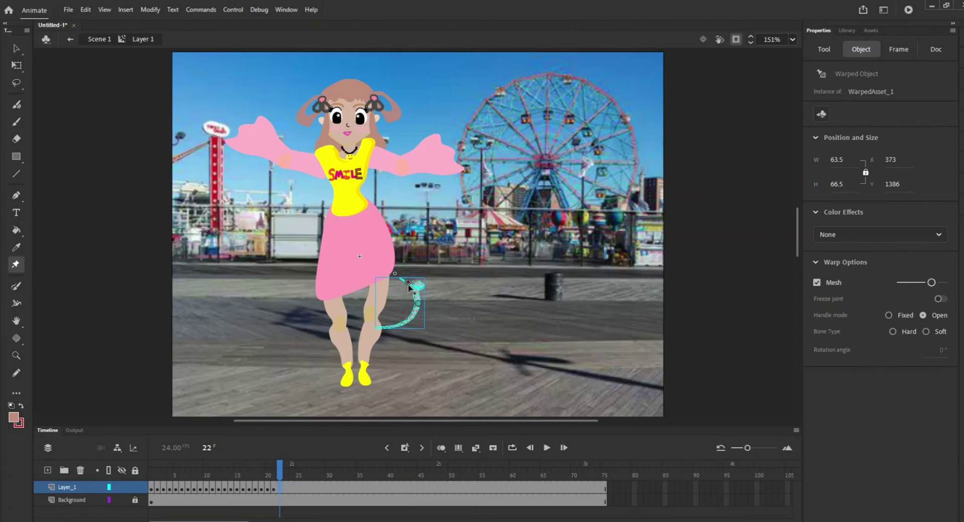
pyautogui.moveTo(409, 287); pyautogui.dragTo(426, 354)
pyautogui.press('.')
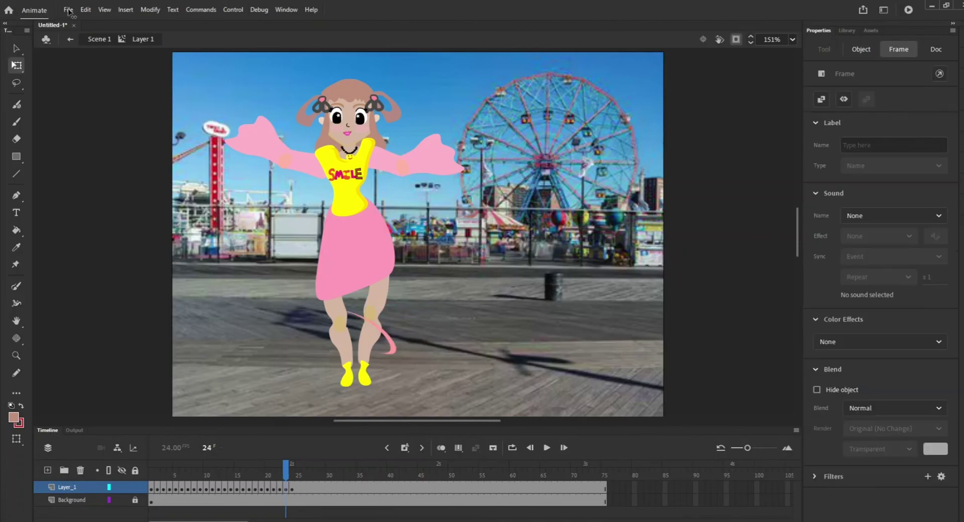
# Close the Untitled-1 draft document
pyautogui.press('q')
pyautogui.click(68, 10)
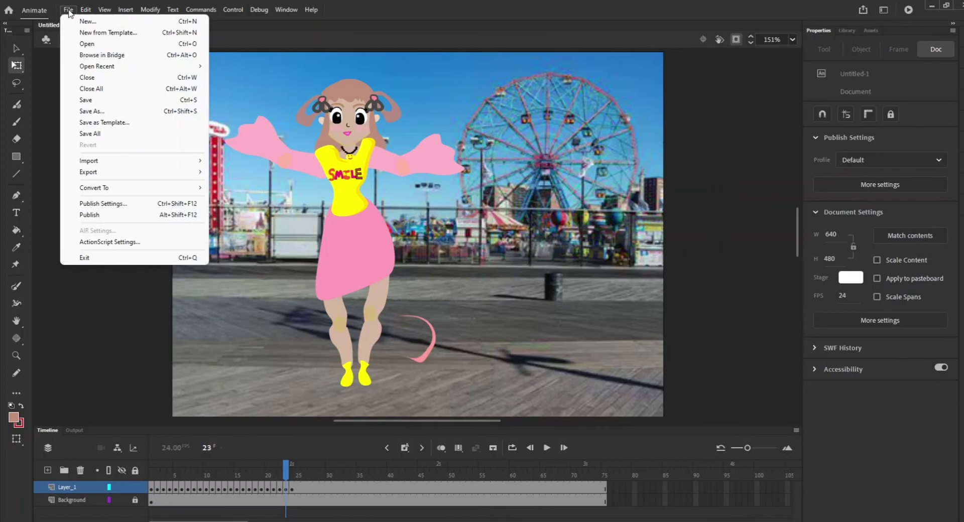
pyautogui.click(87, 77)
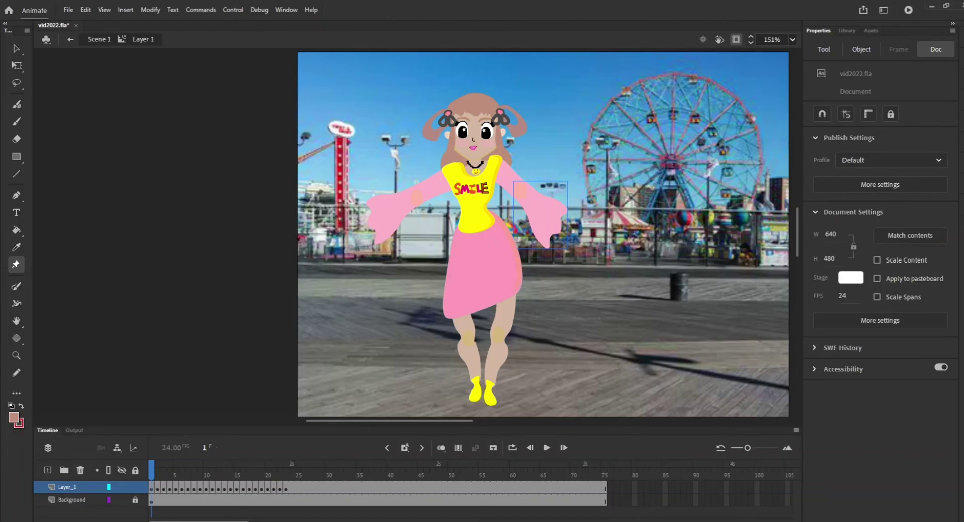
# Play and scrub the vid2022.fla animation, show the parenting column, and rewind to frame 1
pyautogui.moveTo(451, 423); pyautogui.dragTo(479, 423)
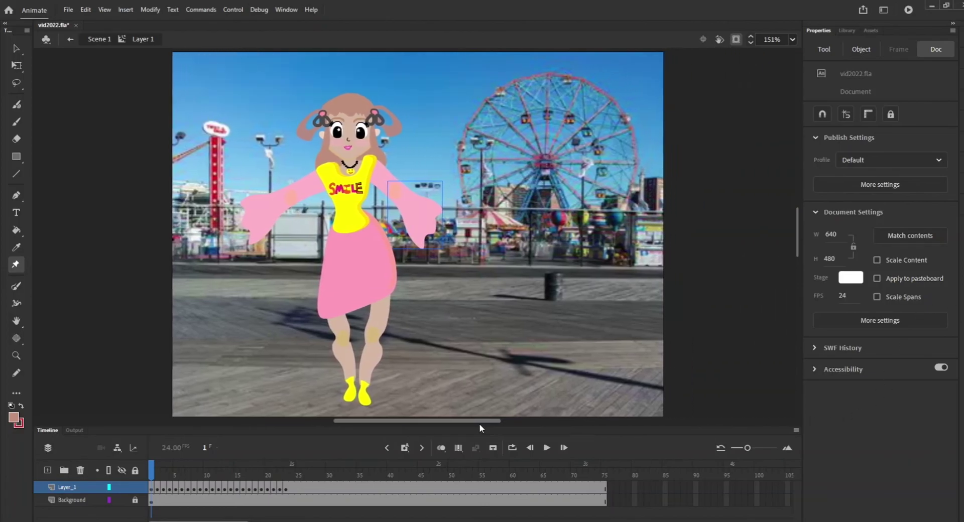
pyautogui.click(793, 38)
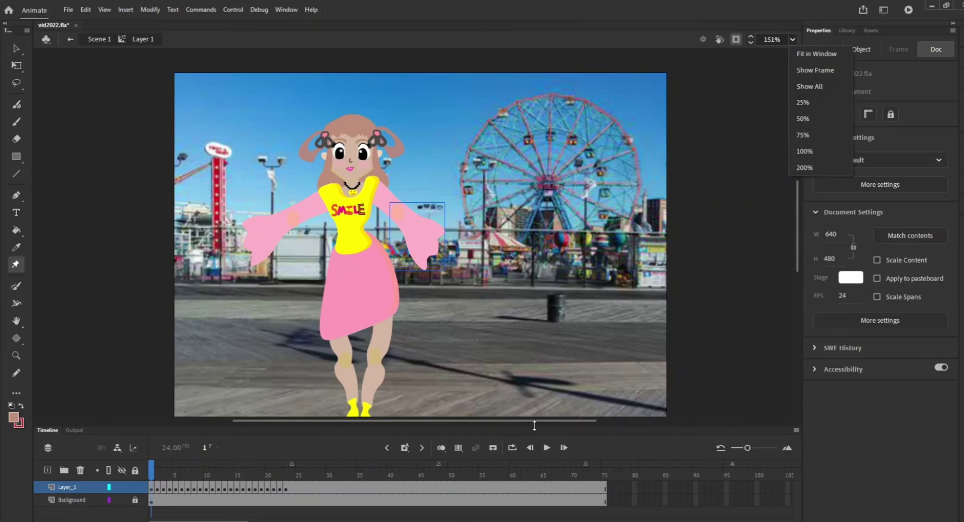
pyautogui.click(796, 251)
pyautogui.moveTo(797, 251); pyautogui.dragTo(794, 261)
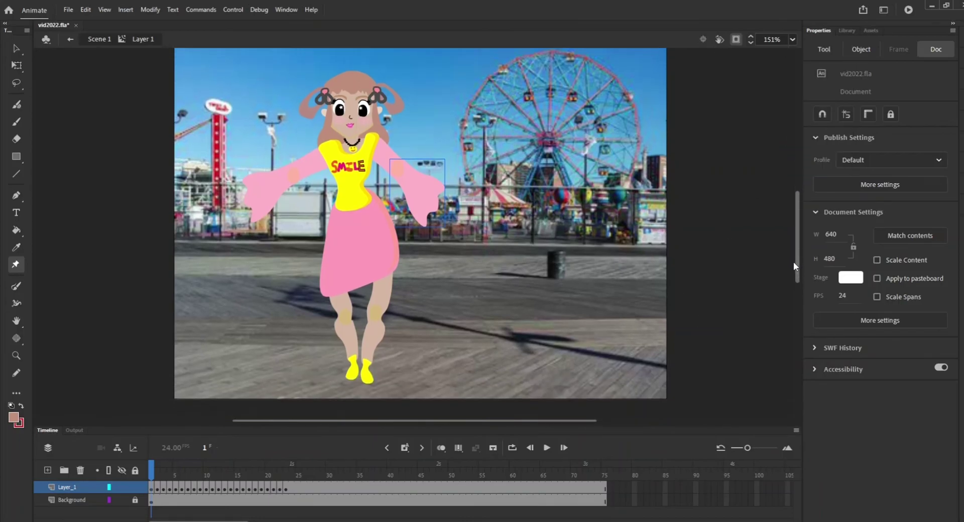
pyautogui.press('Return')
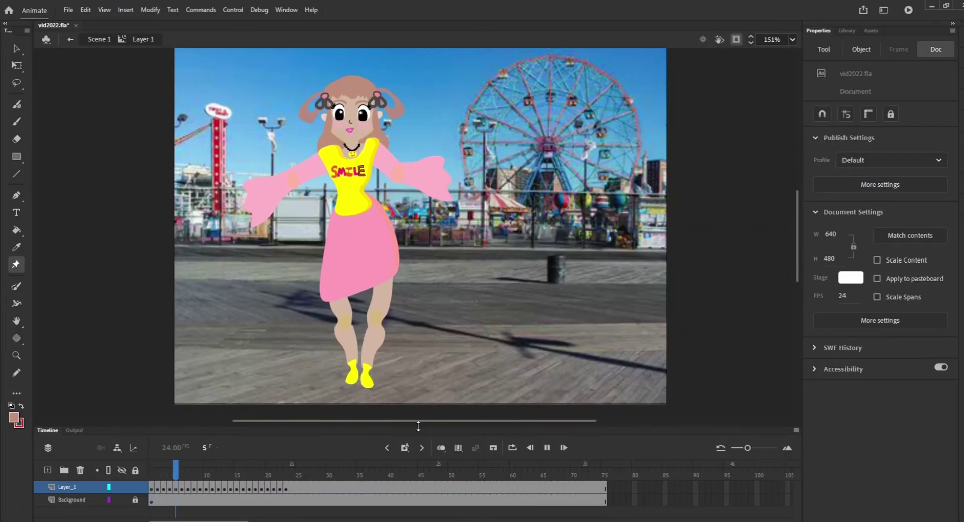
pyautogui.press('Return')
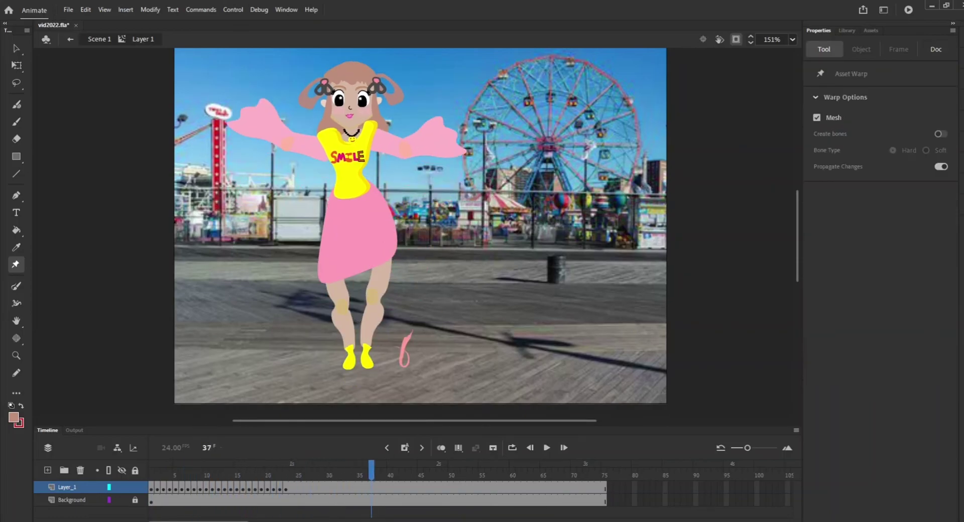
pyautogui.moveTo(377, 462); pyautogui.dragTo(140, 471)
pyautogui.press('Return')
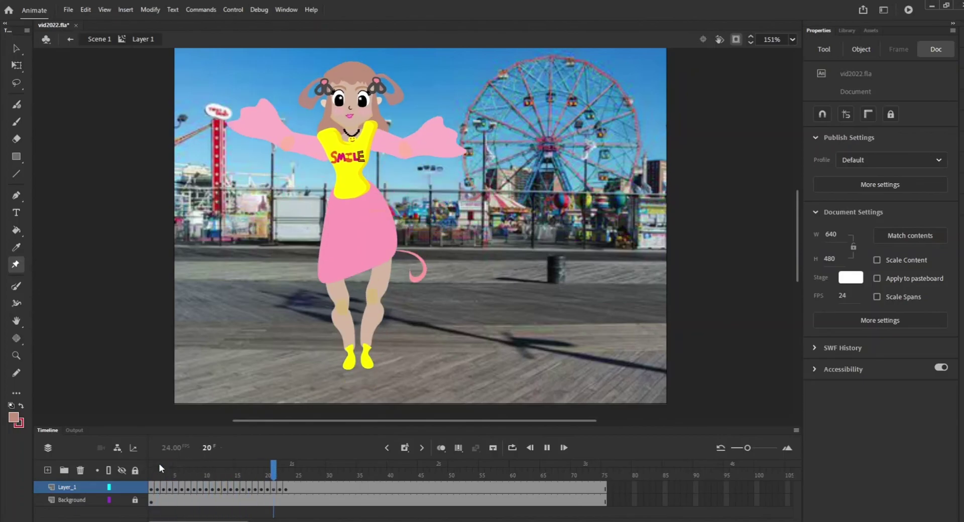
pyautogui.press('Return')
pyautogui.click(117, 448)
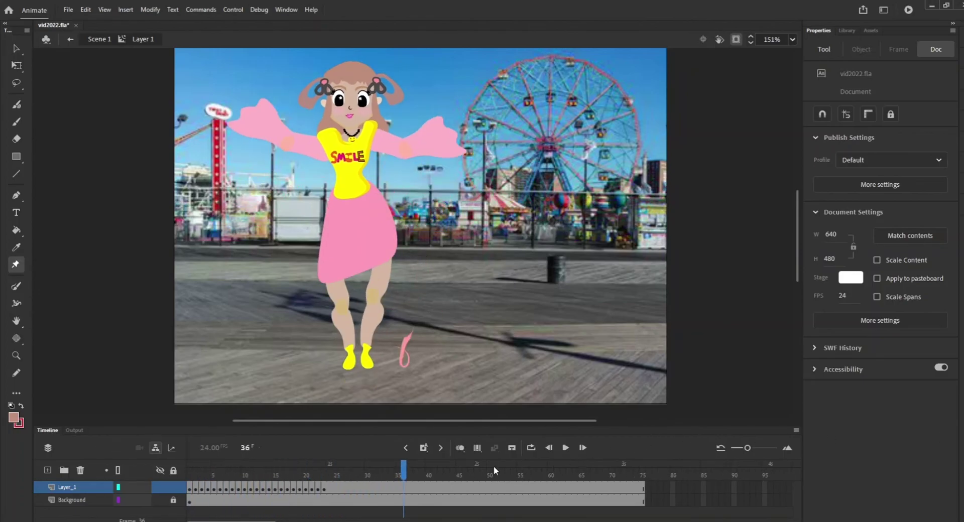
pyautogui.moveTo(405, 470); pyautogui.dragTo(153, 451)
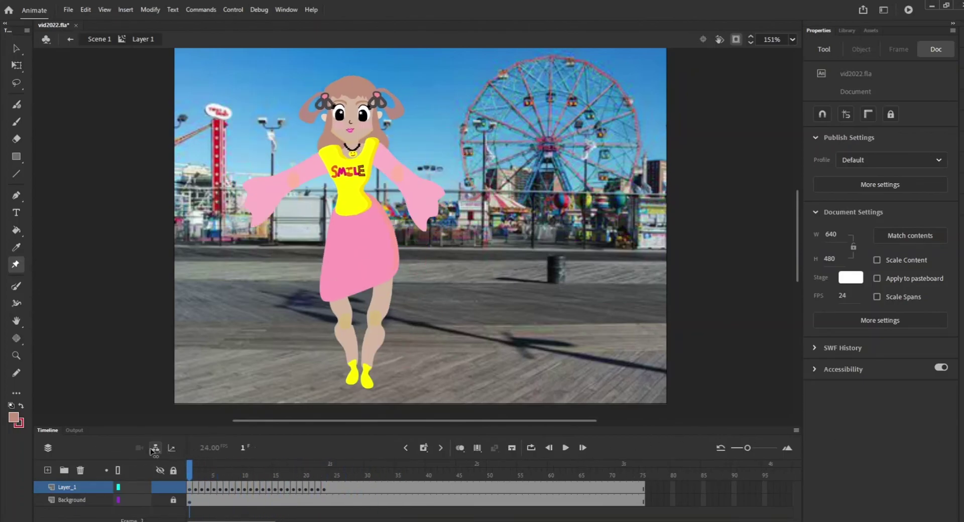